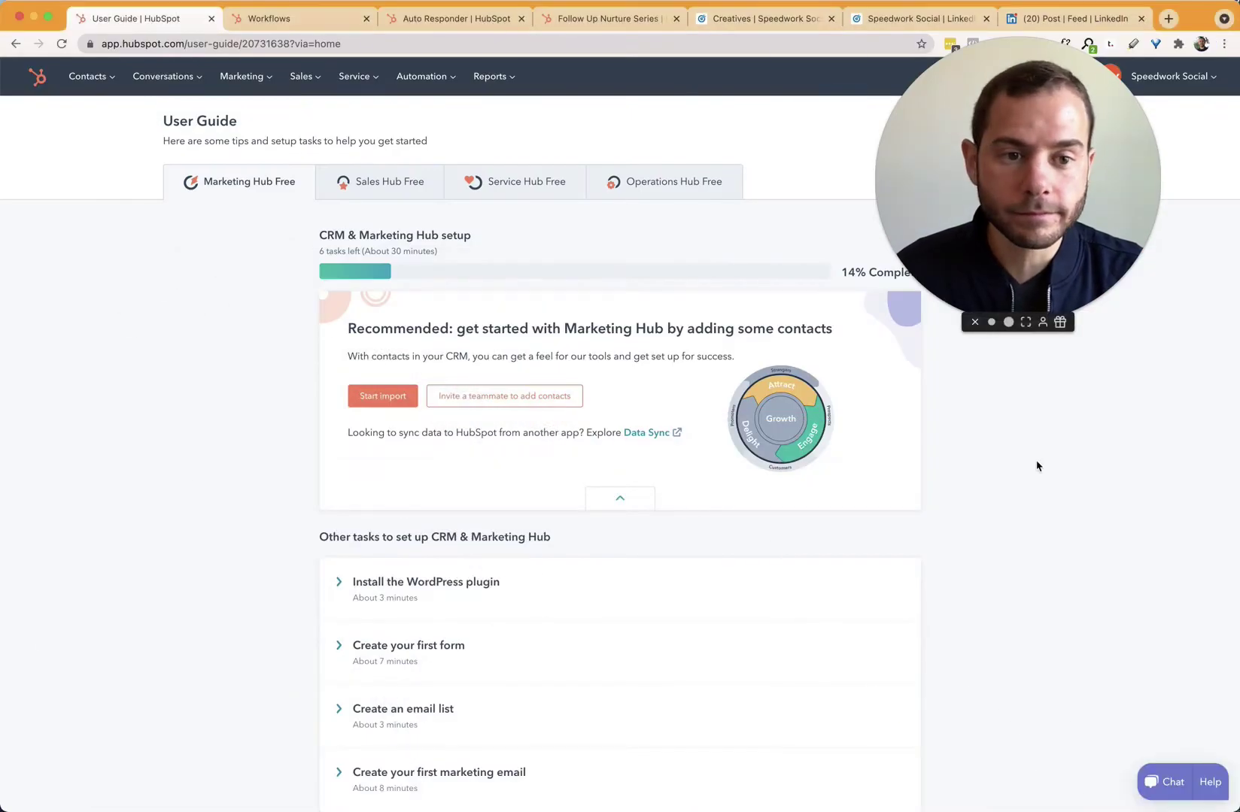
- Go to HubSpot's Marketing > Ads settings page from the account settings gear
left_click(253, 295)
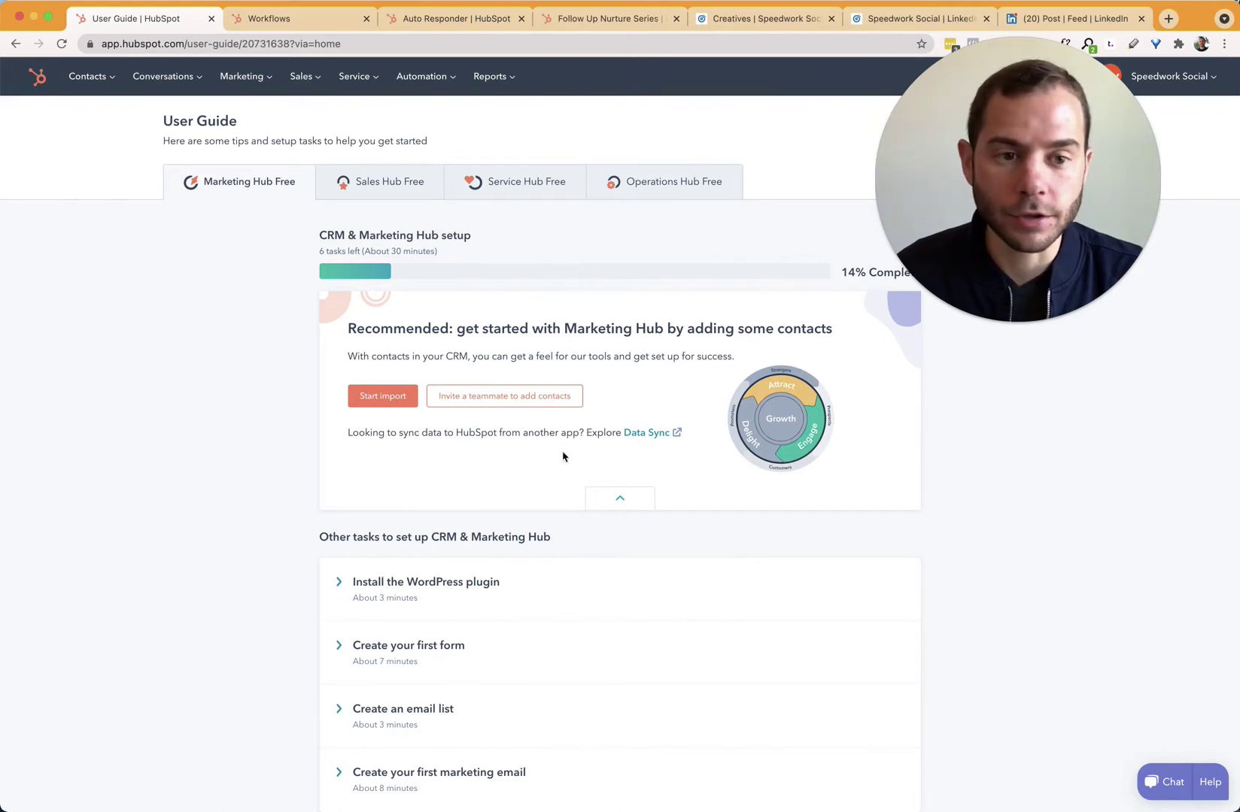
left_click_drag(1071, 152, 1065, 237)
left_click(216, 240)
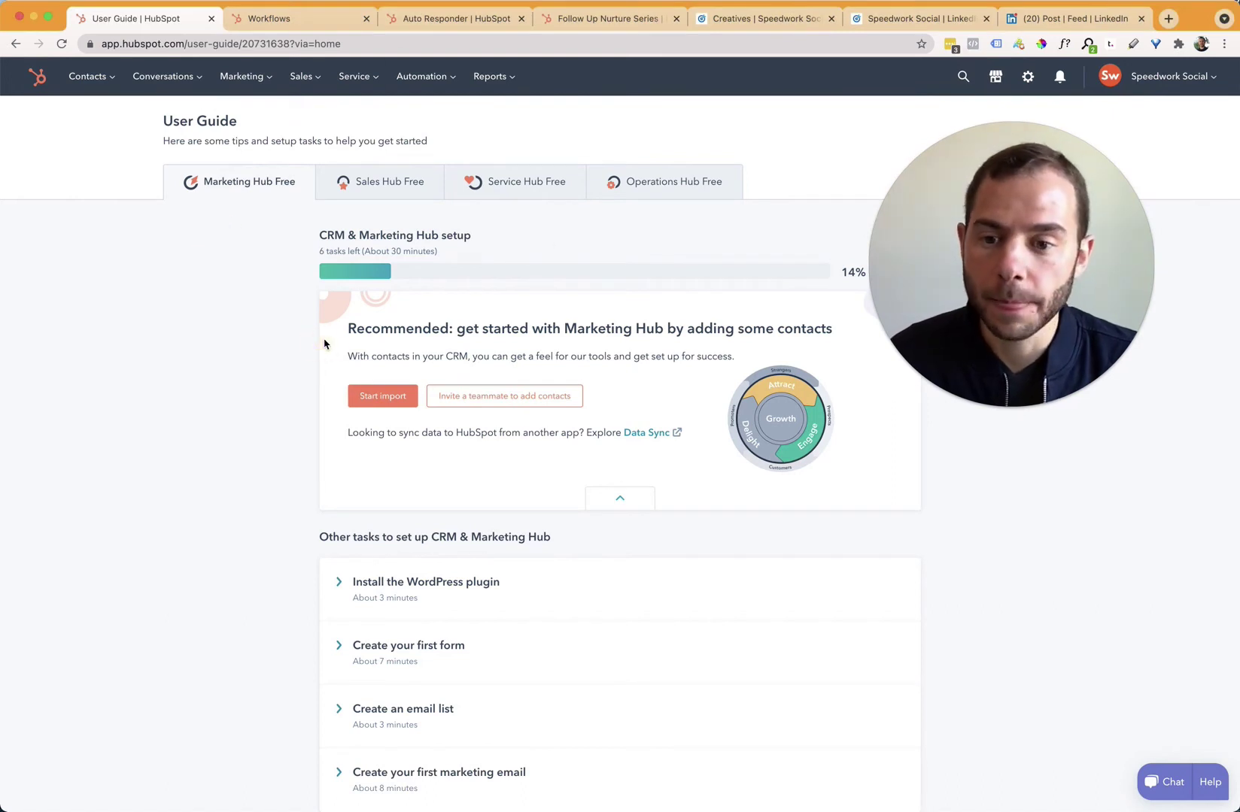
left_click(1028, 77)
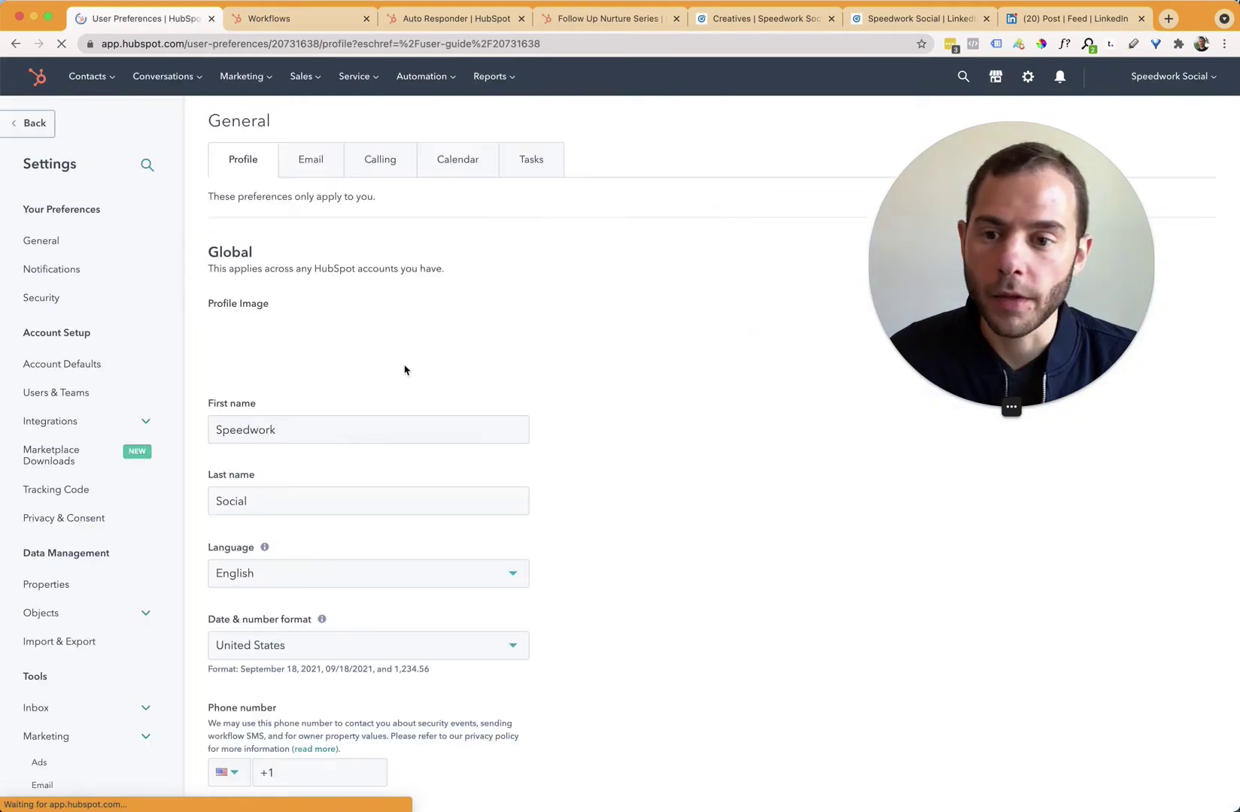
scroll(267, 416, "down", 5)
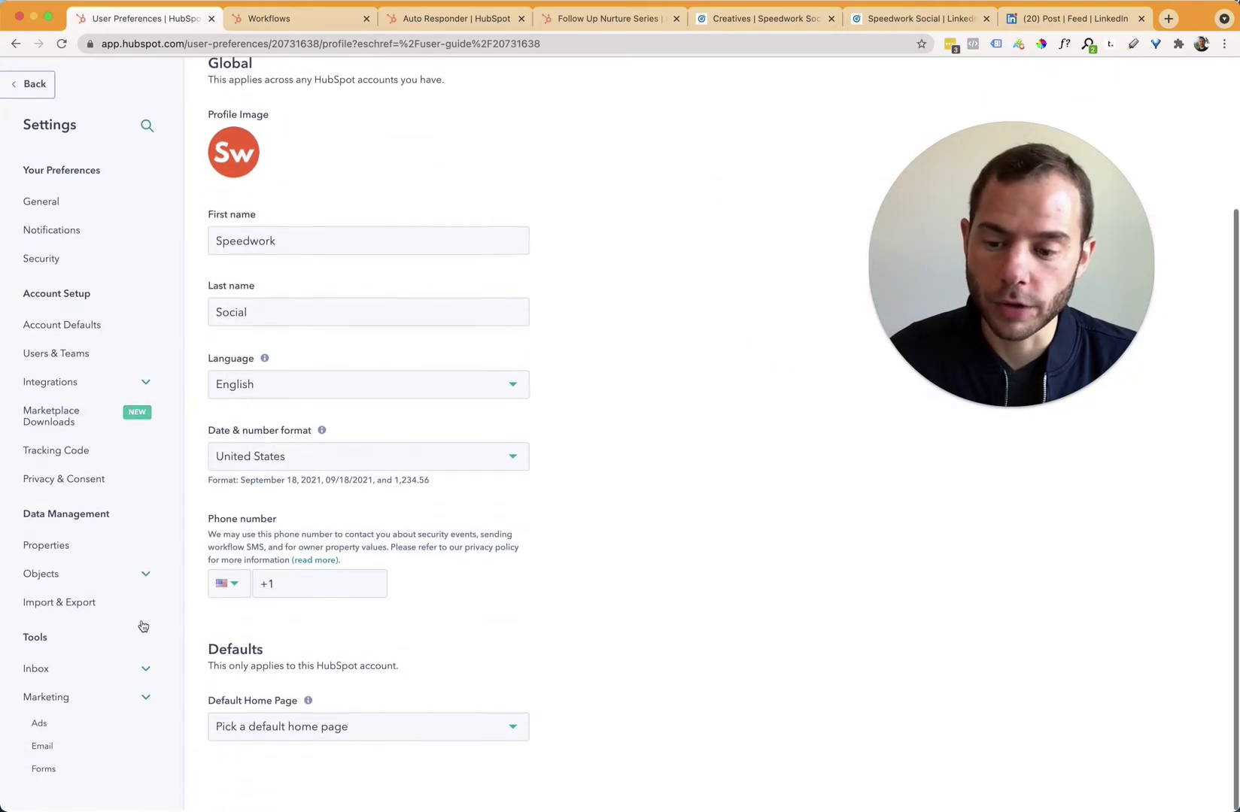
left_click(63, 731)
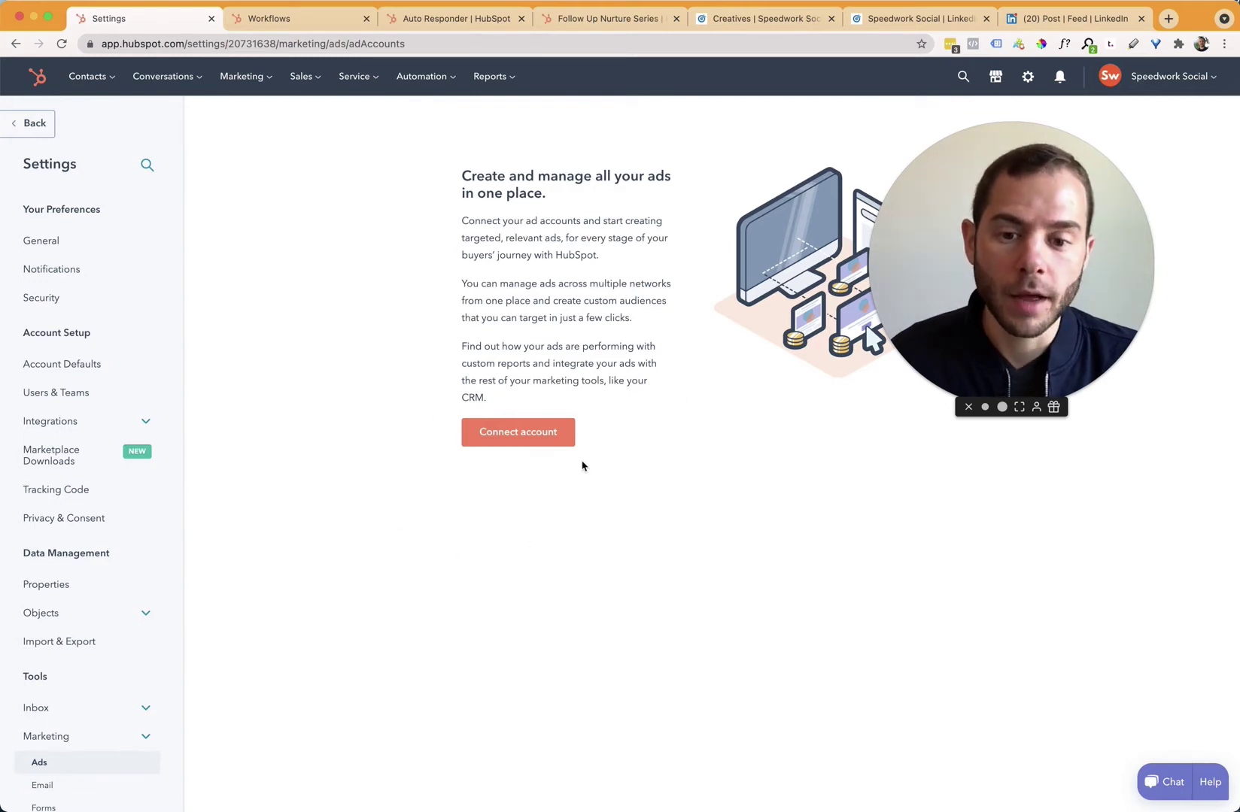
- Start connecting a LinkedIn ad account and sign in with the pasted LinkedIn login e-mail
left_click(525, 435)
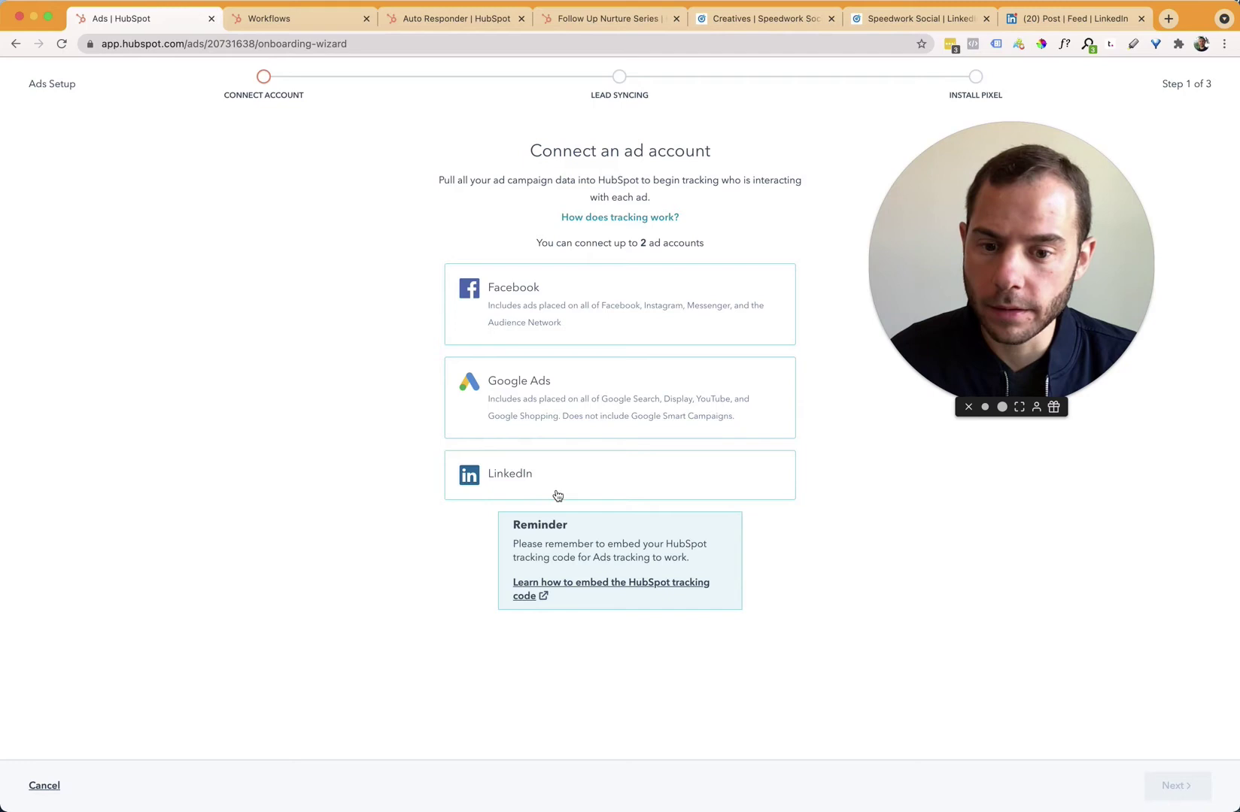
left_click(582, 481)
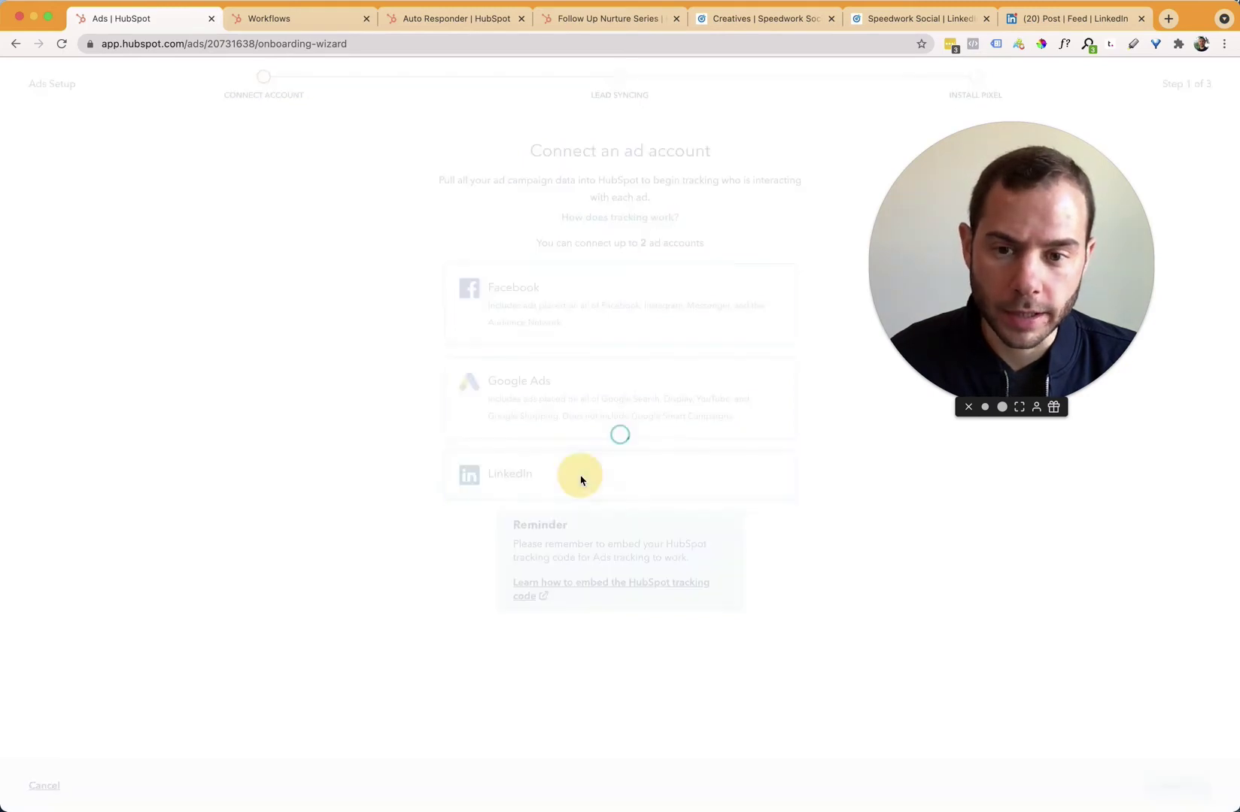
key("ctrl+a")
key("ctrl+v")
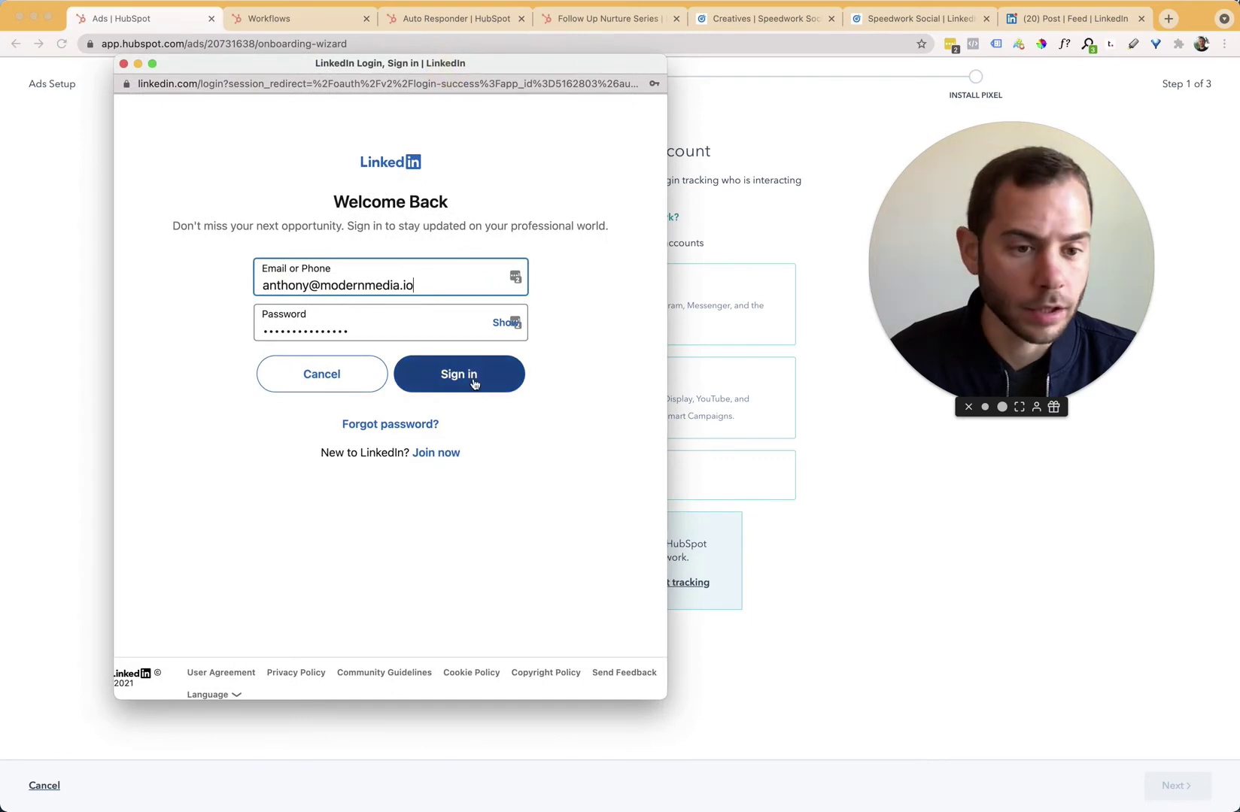
left_click(461, 382)
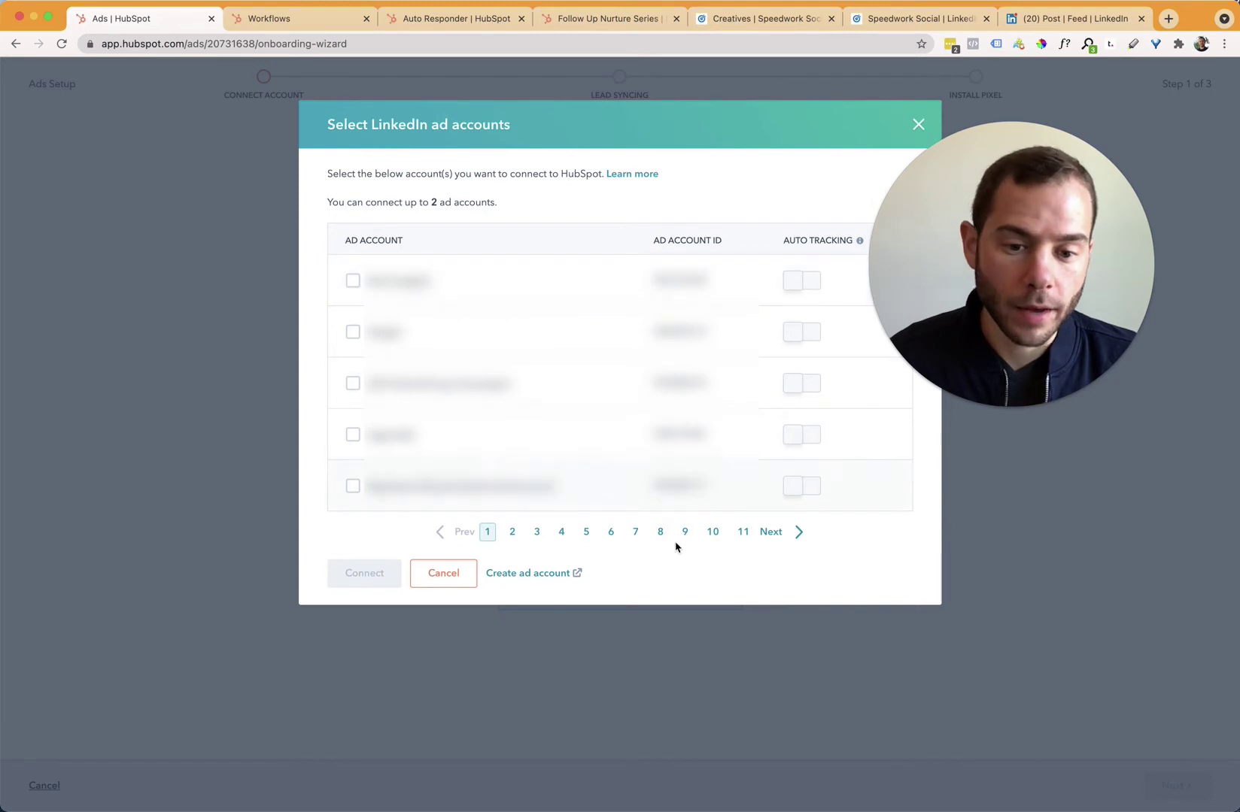
- Page through the LinkedIn ad accounts list to page 13
left_click(783, 539)
left_click(782, 539)
left_click(782, 539)
left_click(783, 539)
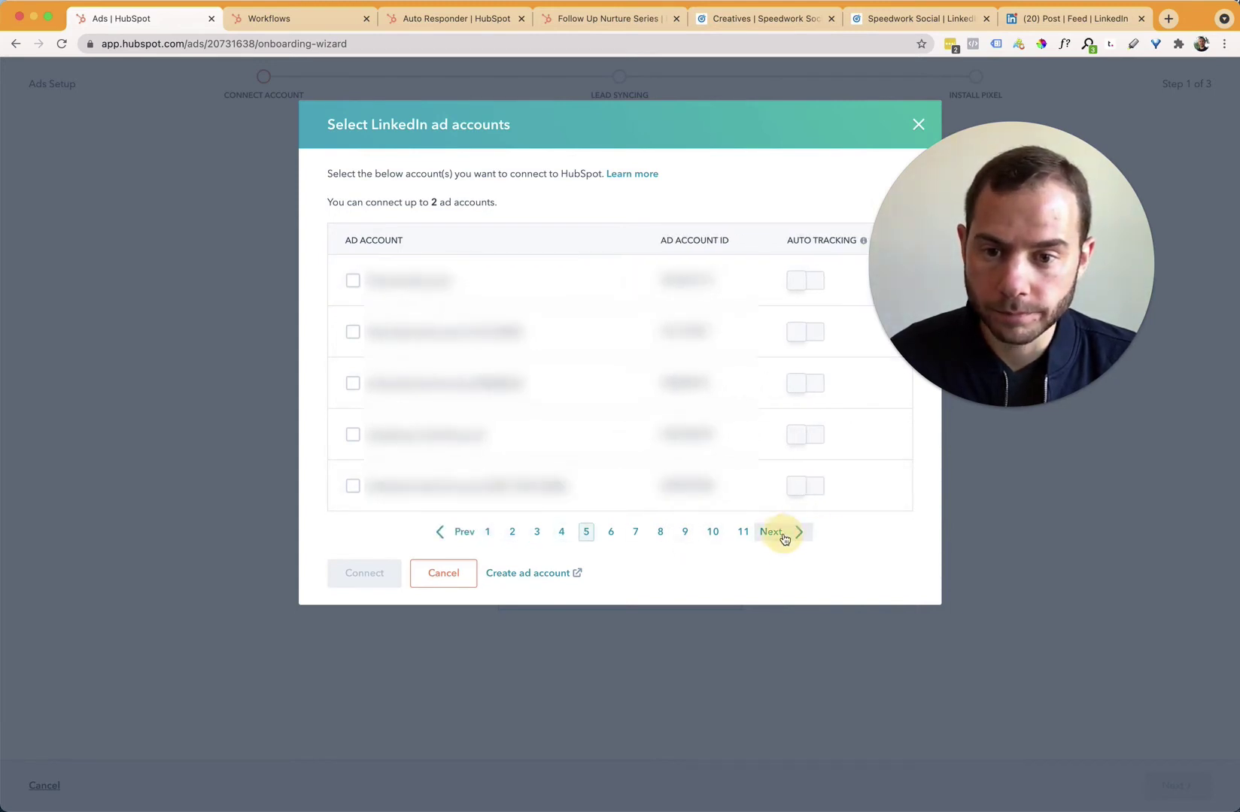
left_click(783, 539)
left_click(783, 539)
left_click(782, 539)
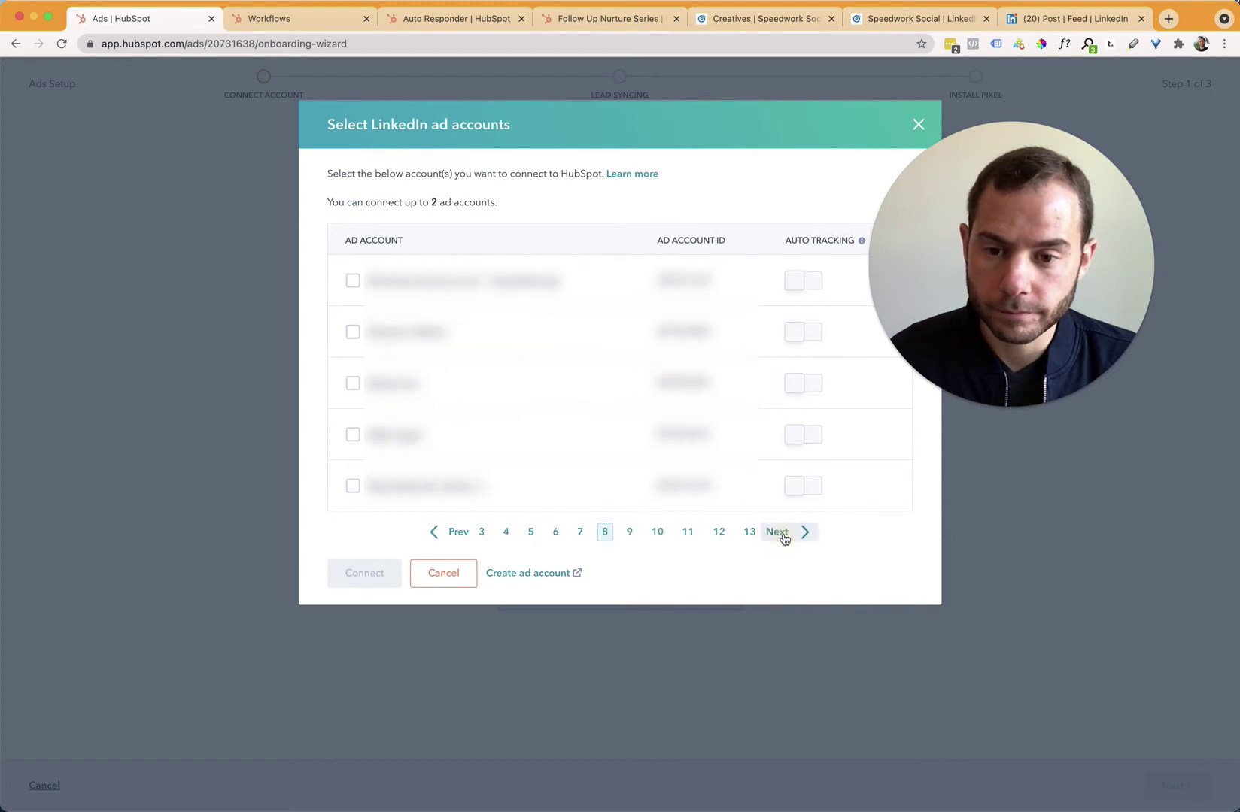
left_click(782, 538)
left_click(783, 539)
left_click(784, 539)
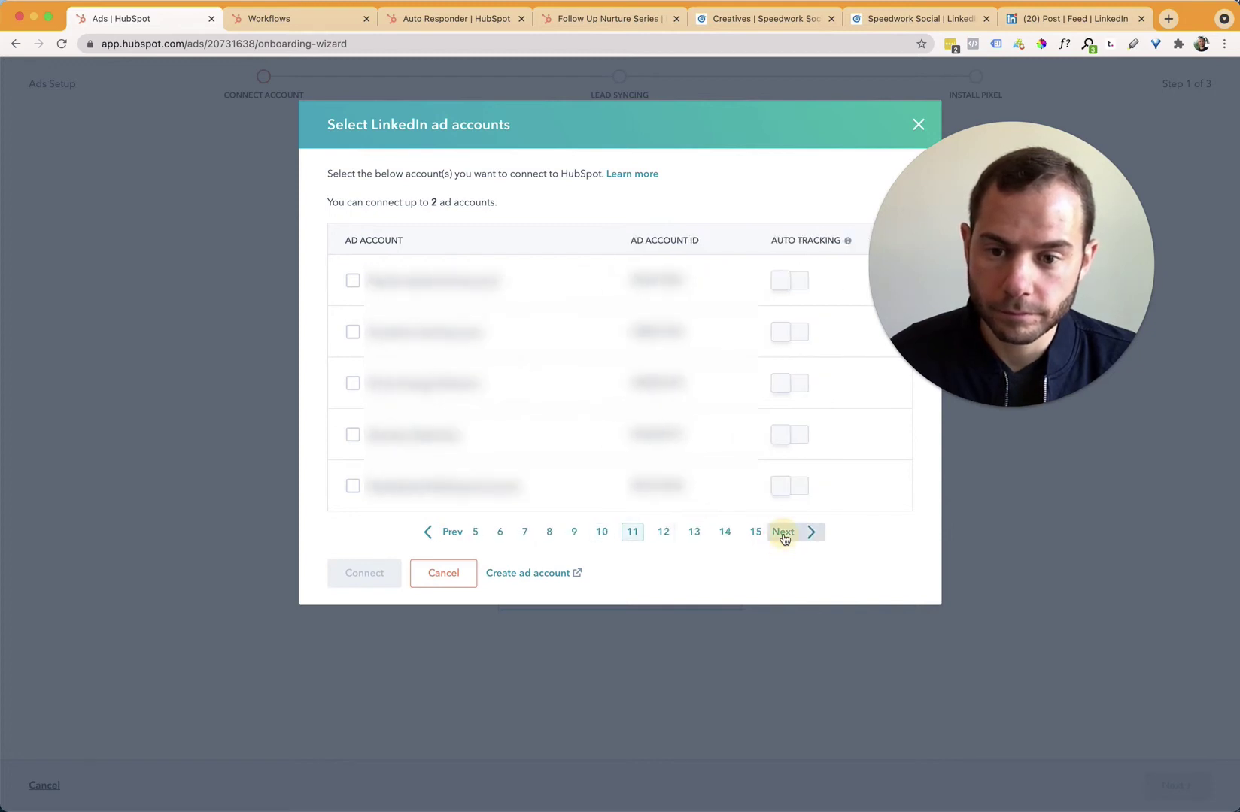
left_click(783, 538)
left_click(783, 538)
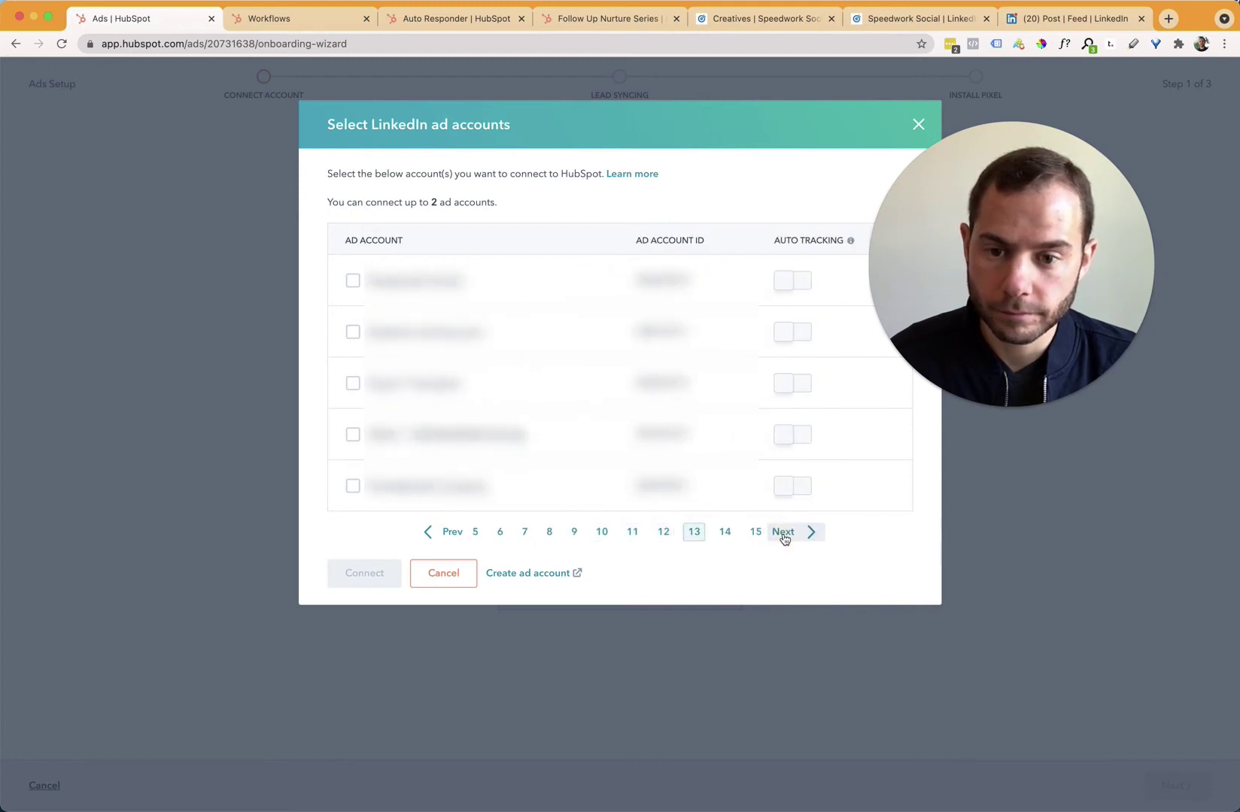
- Select the first ad account on page 13 with Auto Tracking turned on
left_click(352, 283)
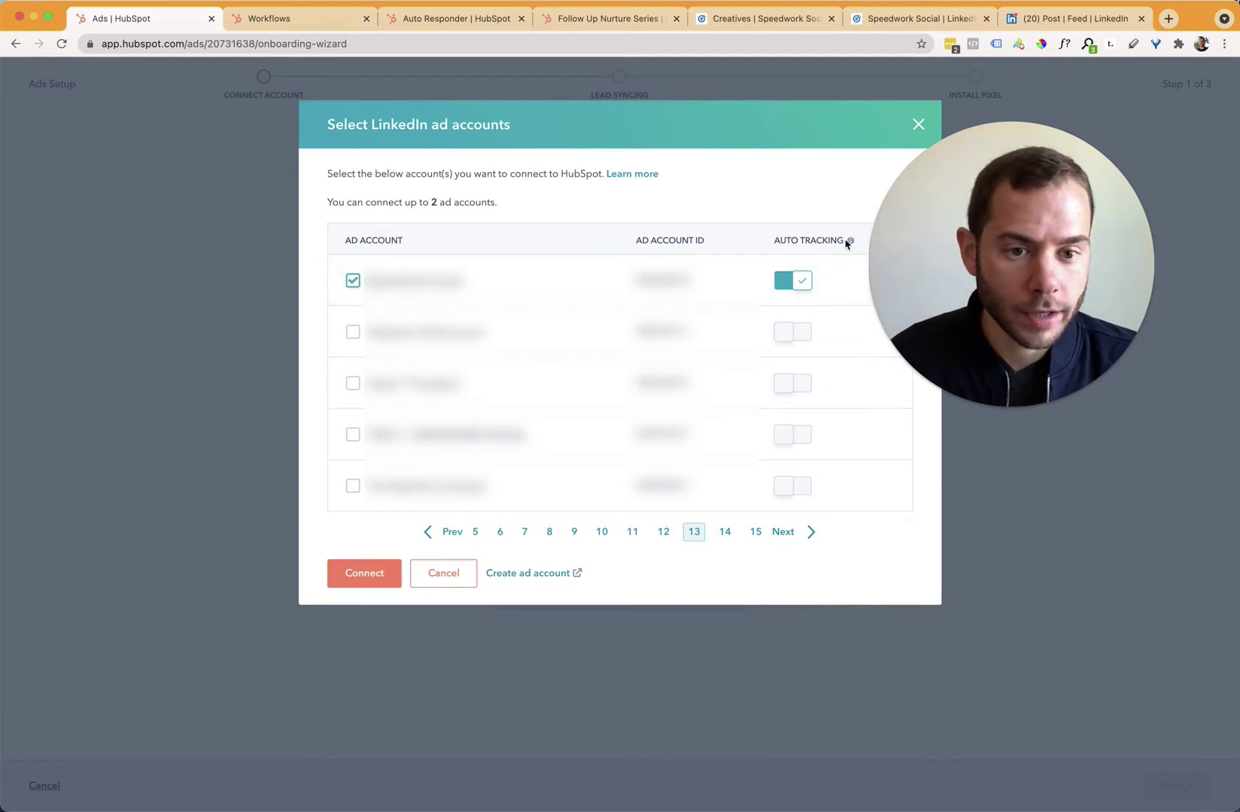
mouse_move(850, 243)
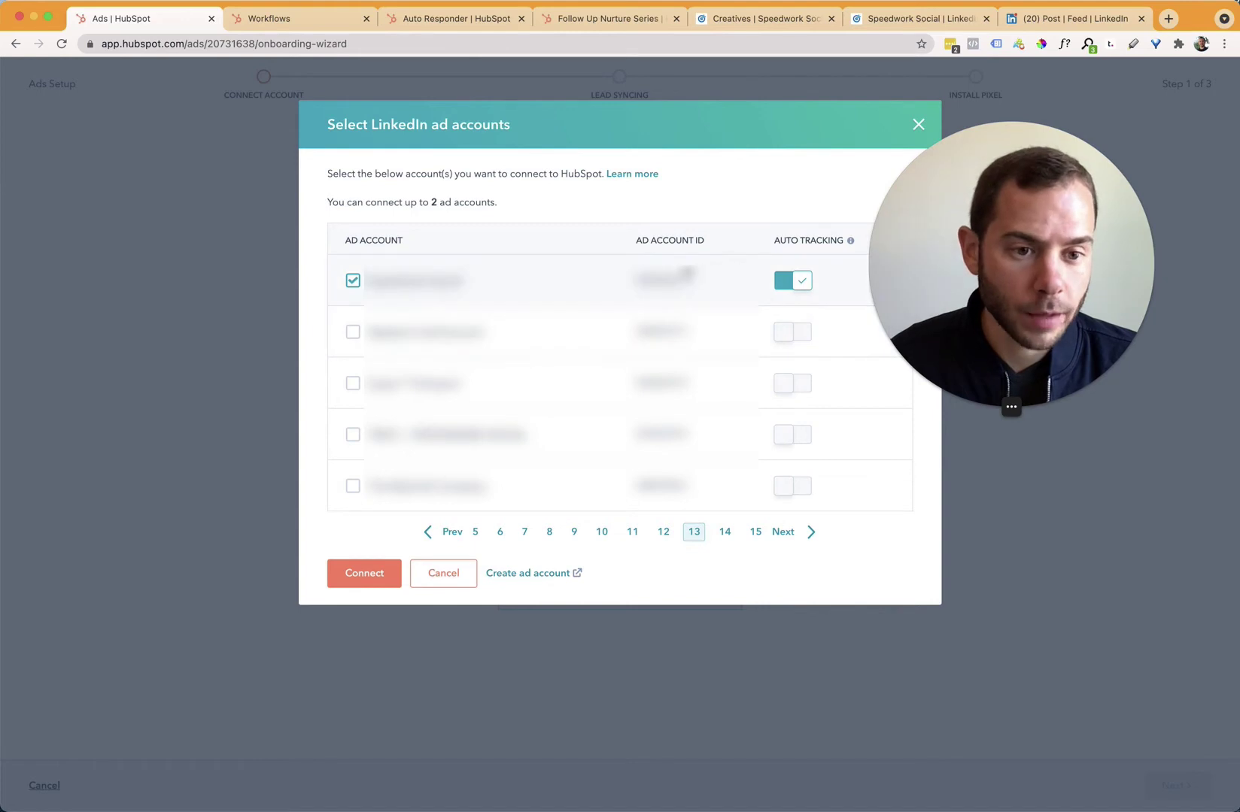
left_click(706, 584)
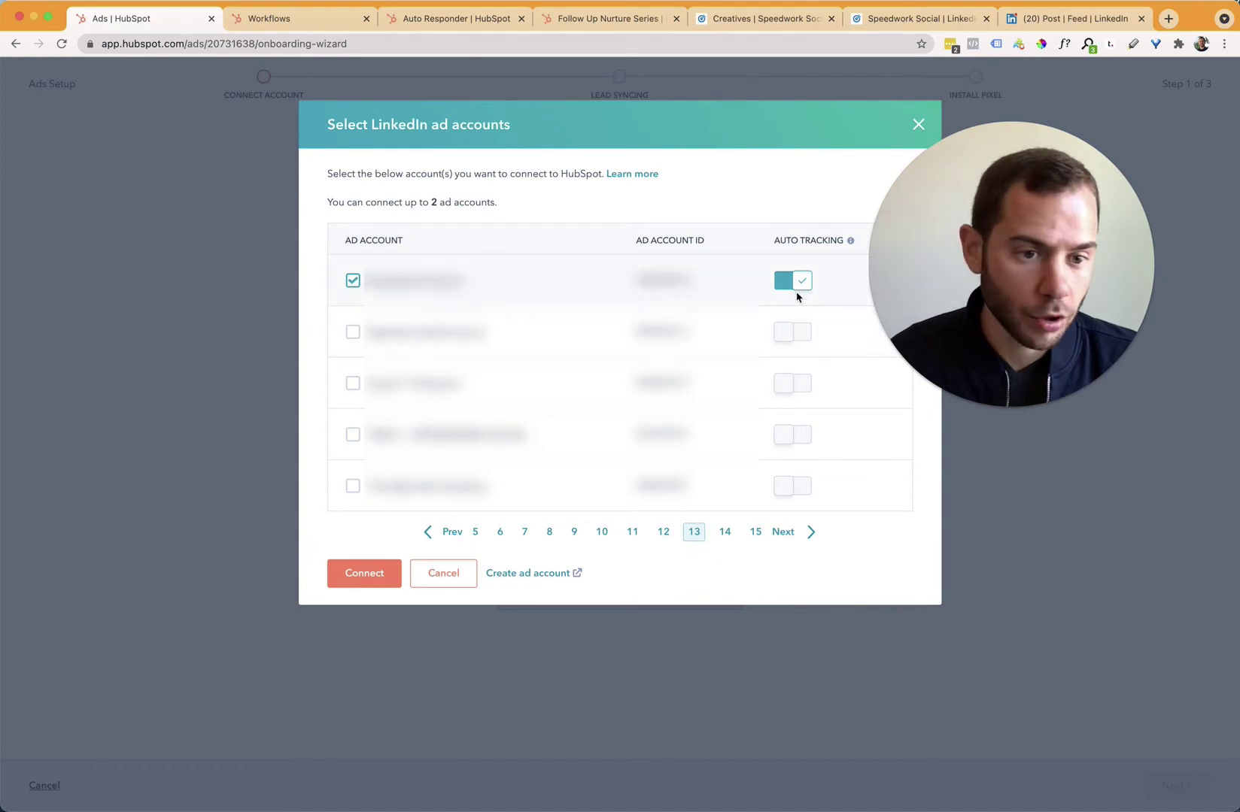
left_click(709, 576)
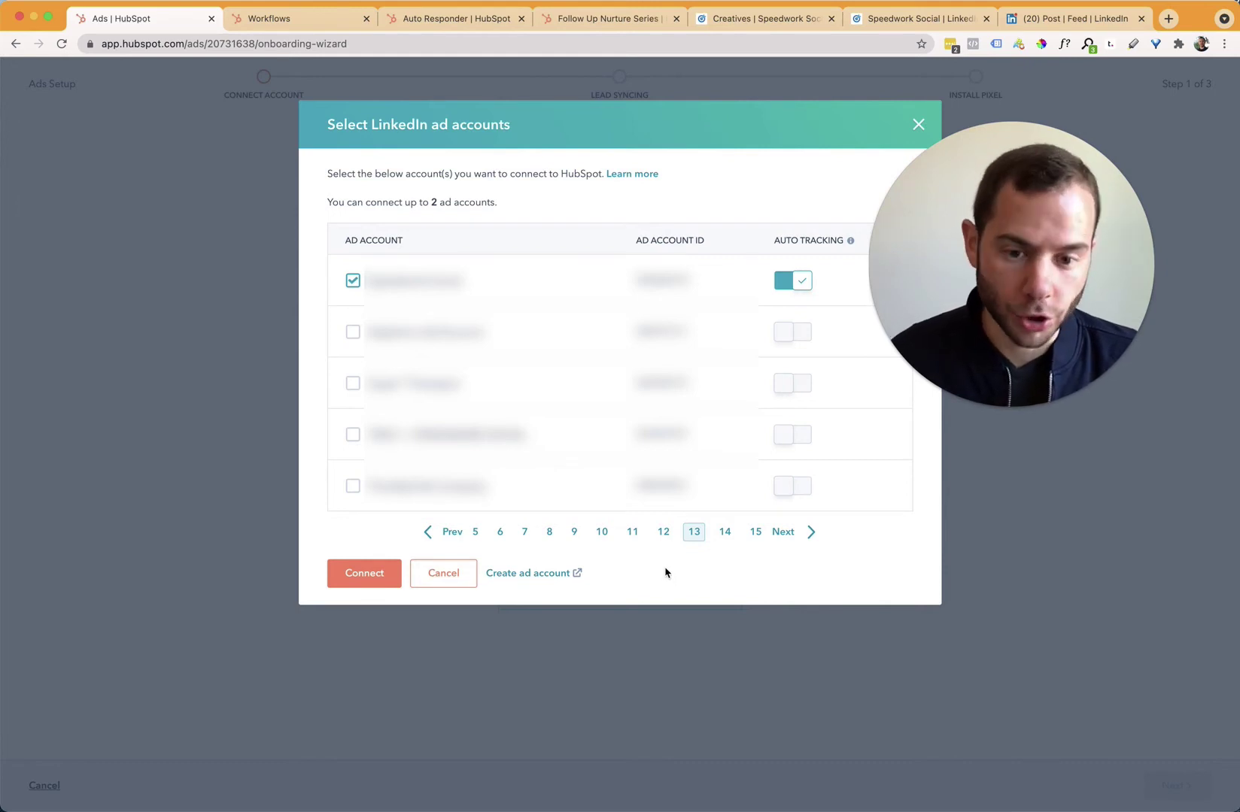
left_click(666, 572)
- Connect the chosen LinkedIn account and keep the Lead Syncing timeframe on All leads
left_click(358, 572)
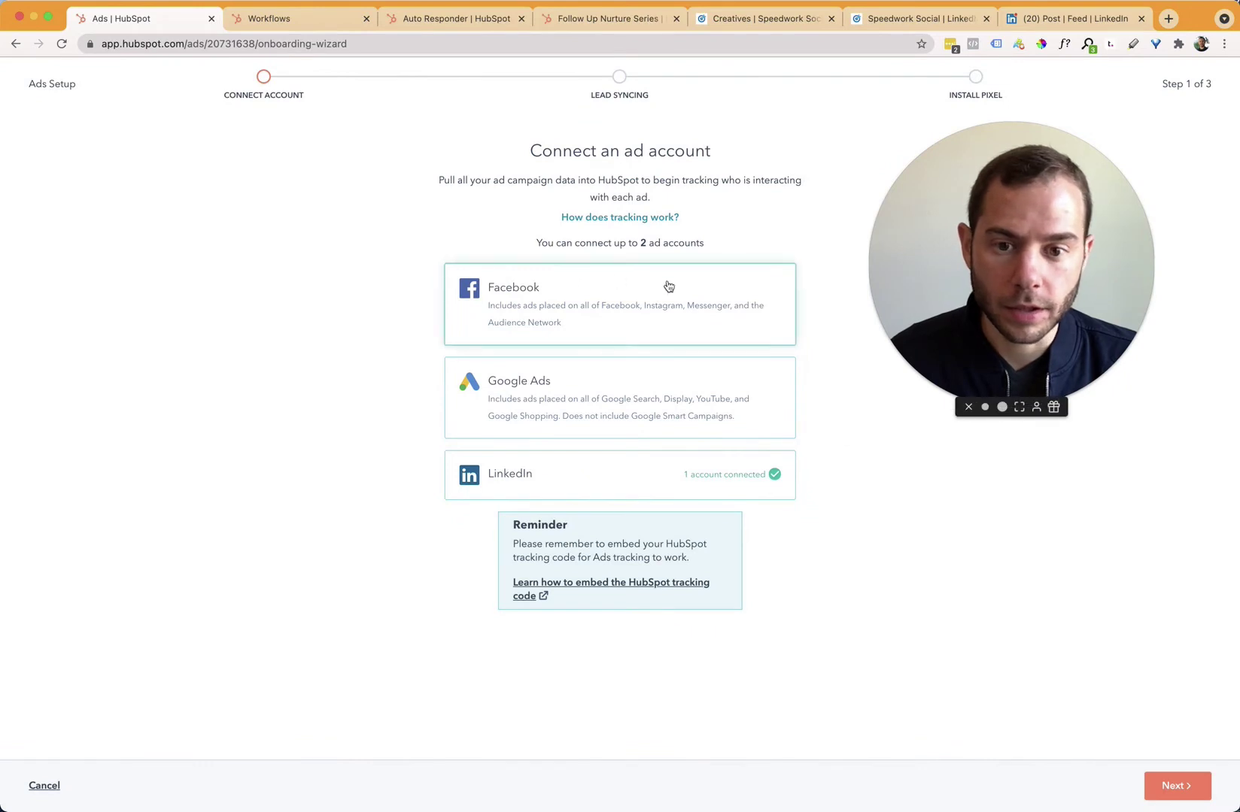
left_click(1177, 786)
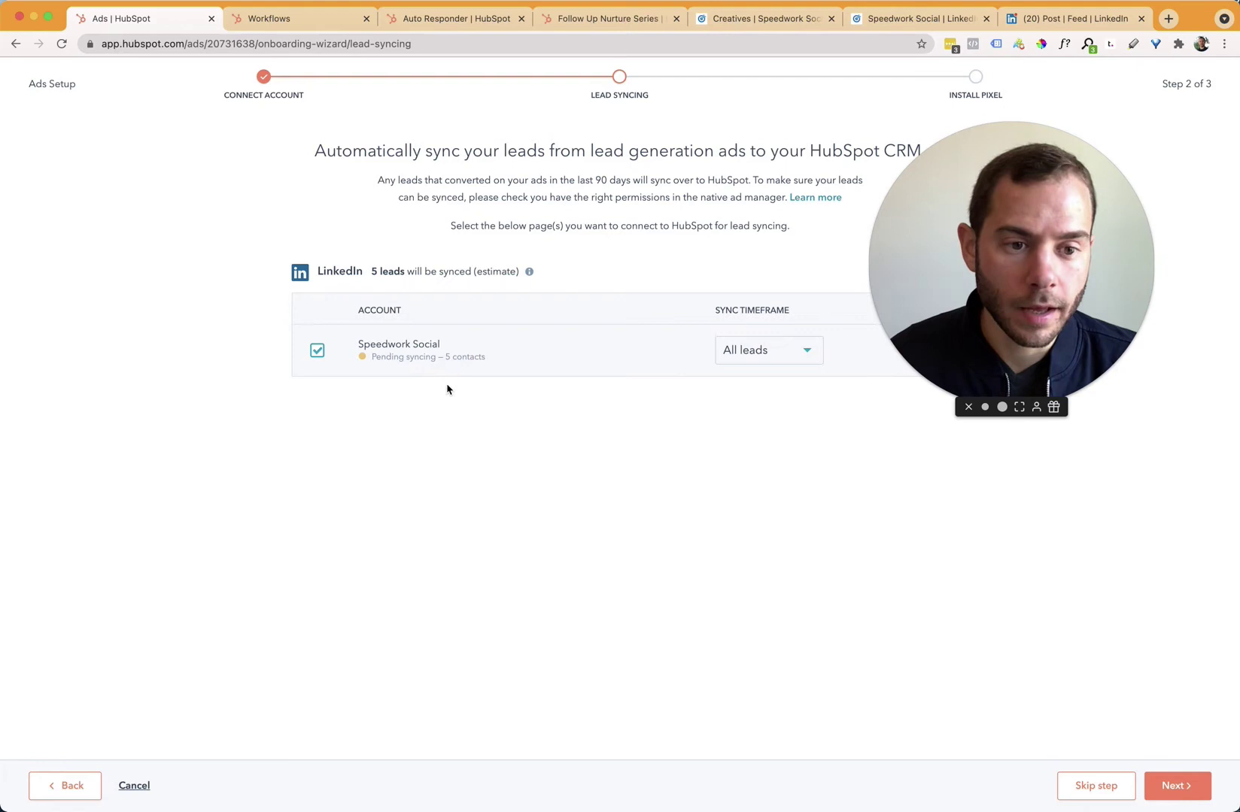
left_click(747, 352)
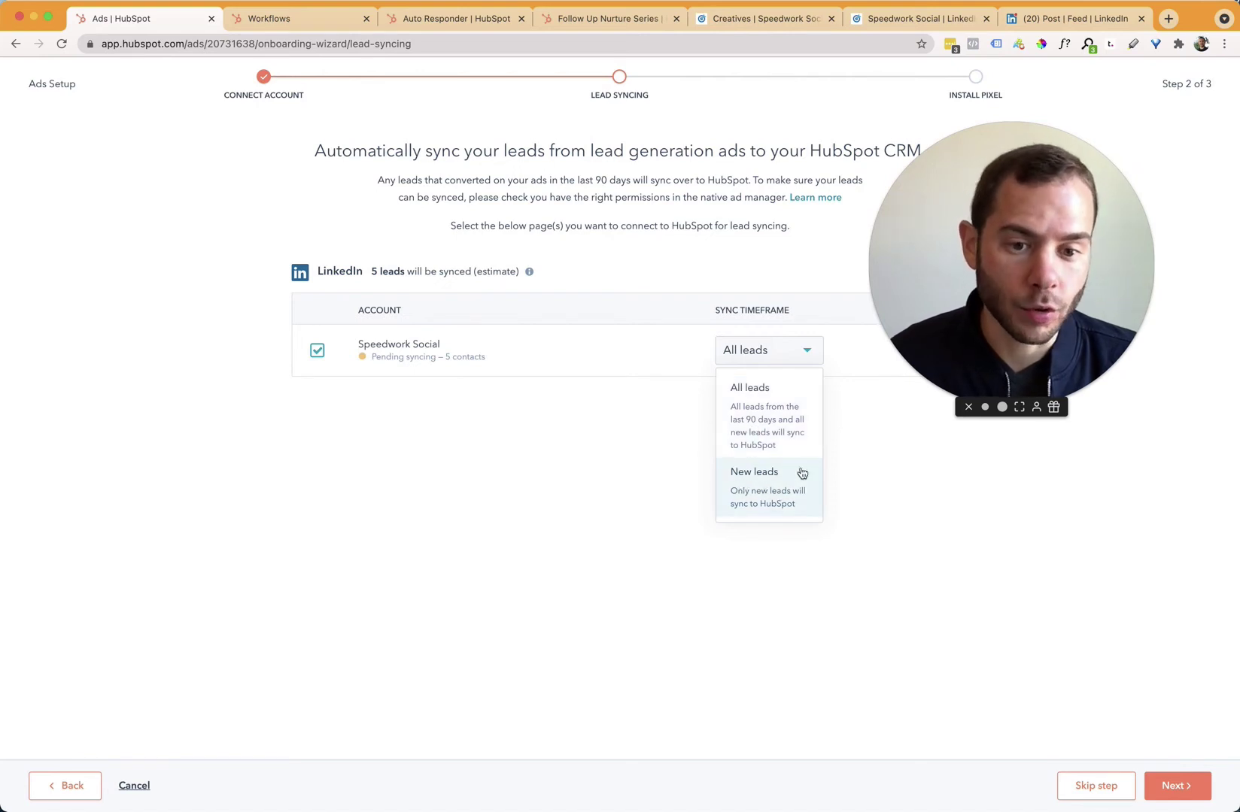
left_click(763, 423)
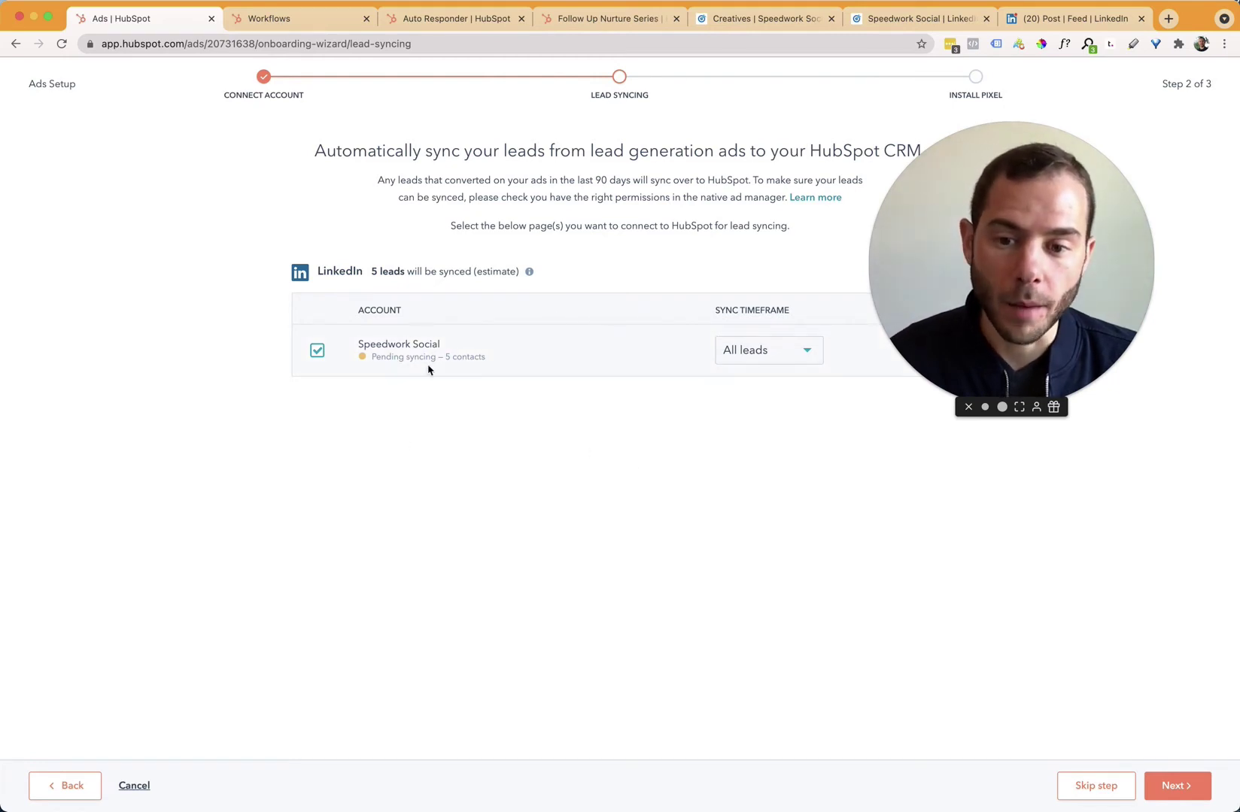
- Pick the Speedwork Social pixel at Install Pixel, then finish setup to the Ads dashboard
left_click(1177, 786)
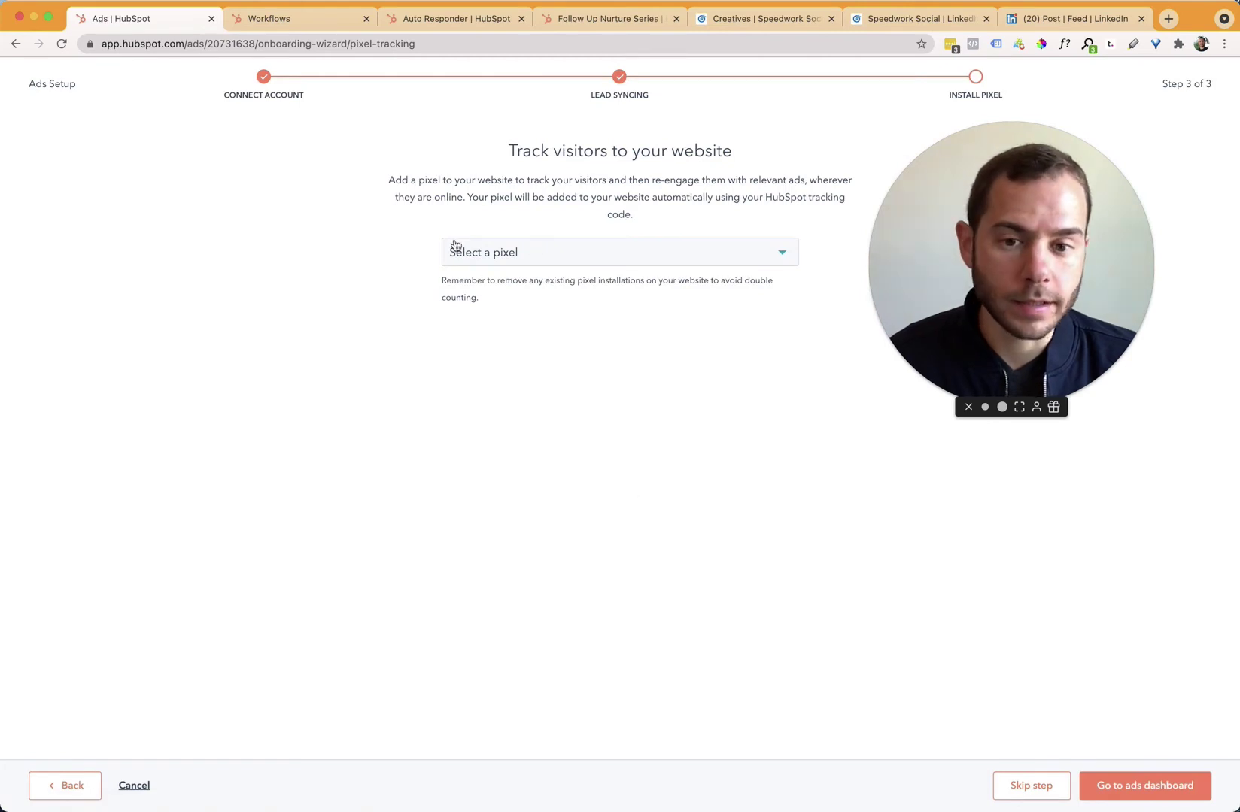
left_click(521, 256)
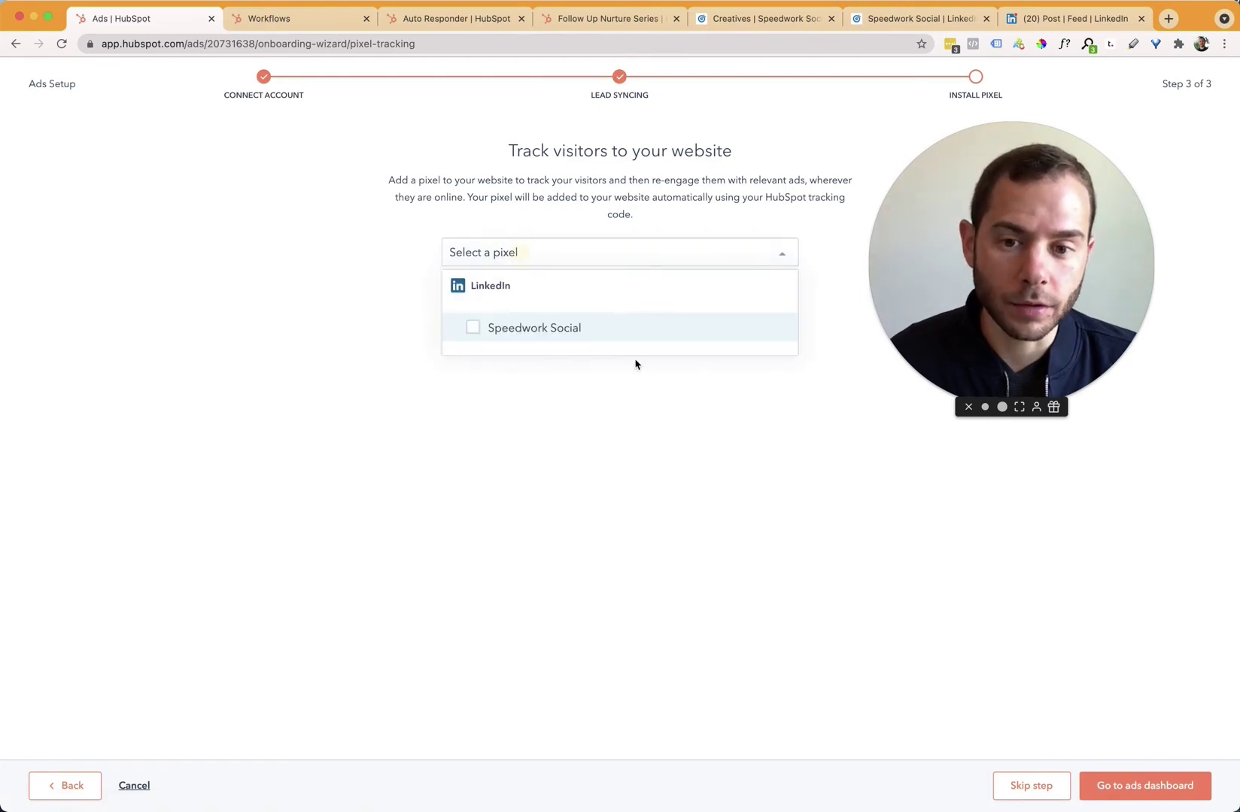
left_click(542, 333)
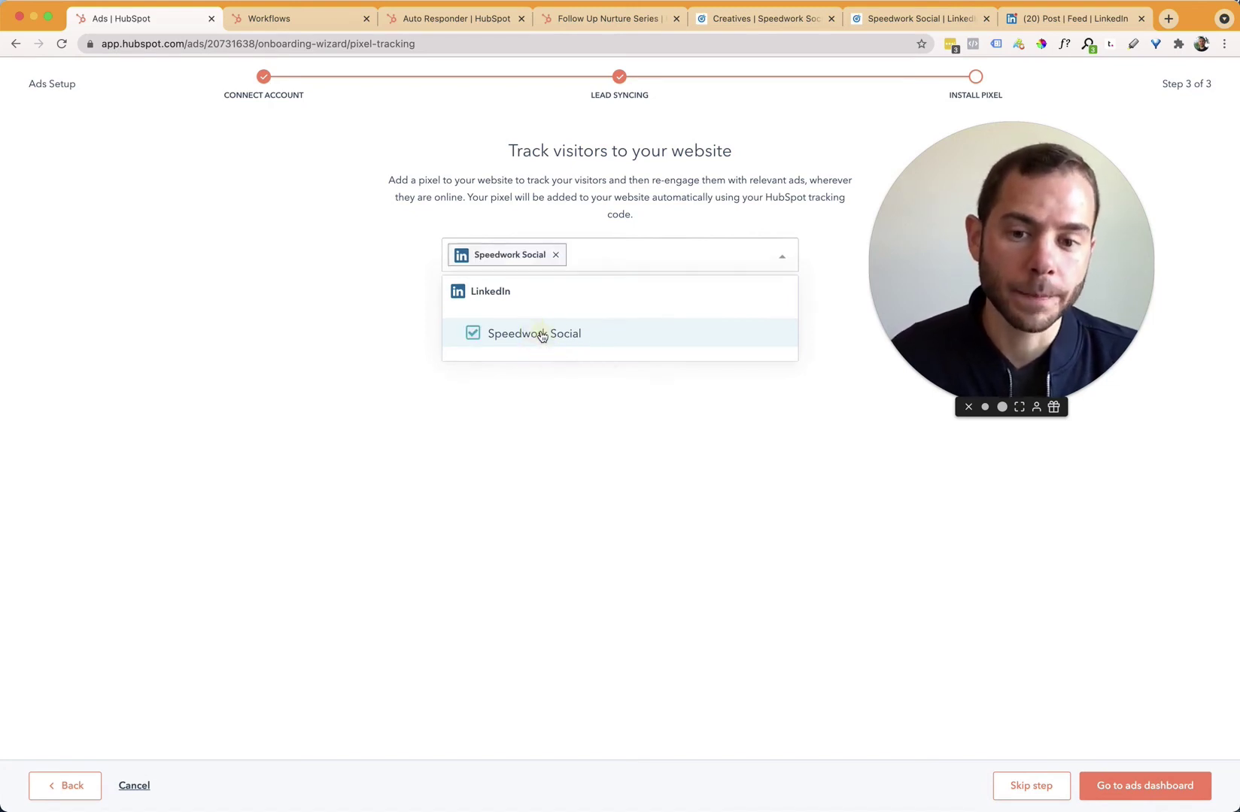
left_click(590, 443)
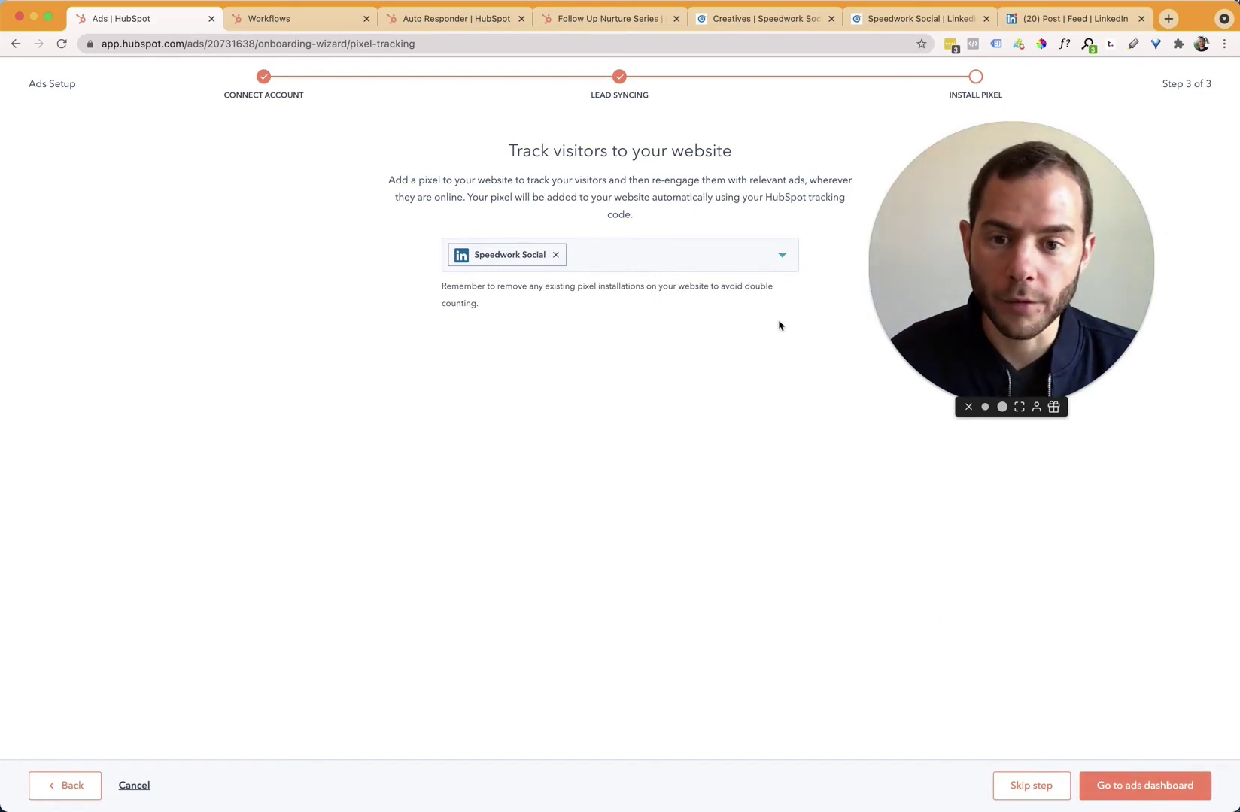
left_click(1151, 788)
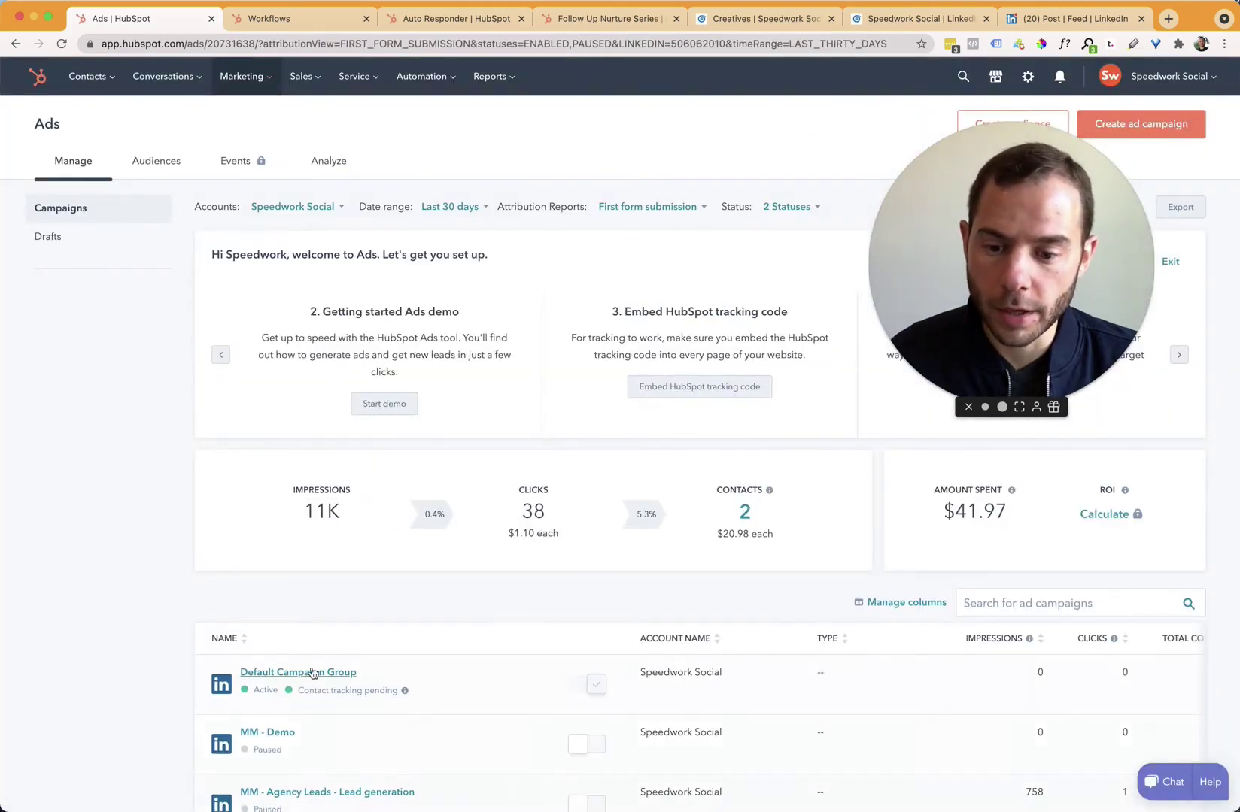
- Review the Ads dashboard showing 2 contacts at $20.98 each over 30 days
mouse_move(768, 732)
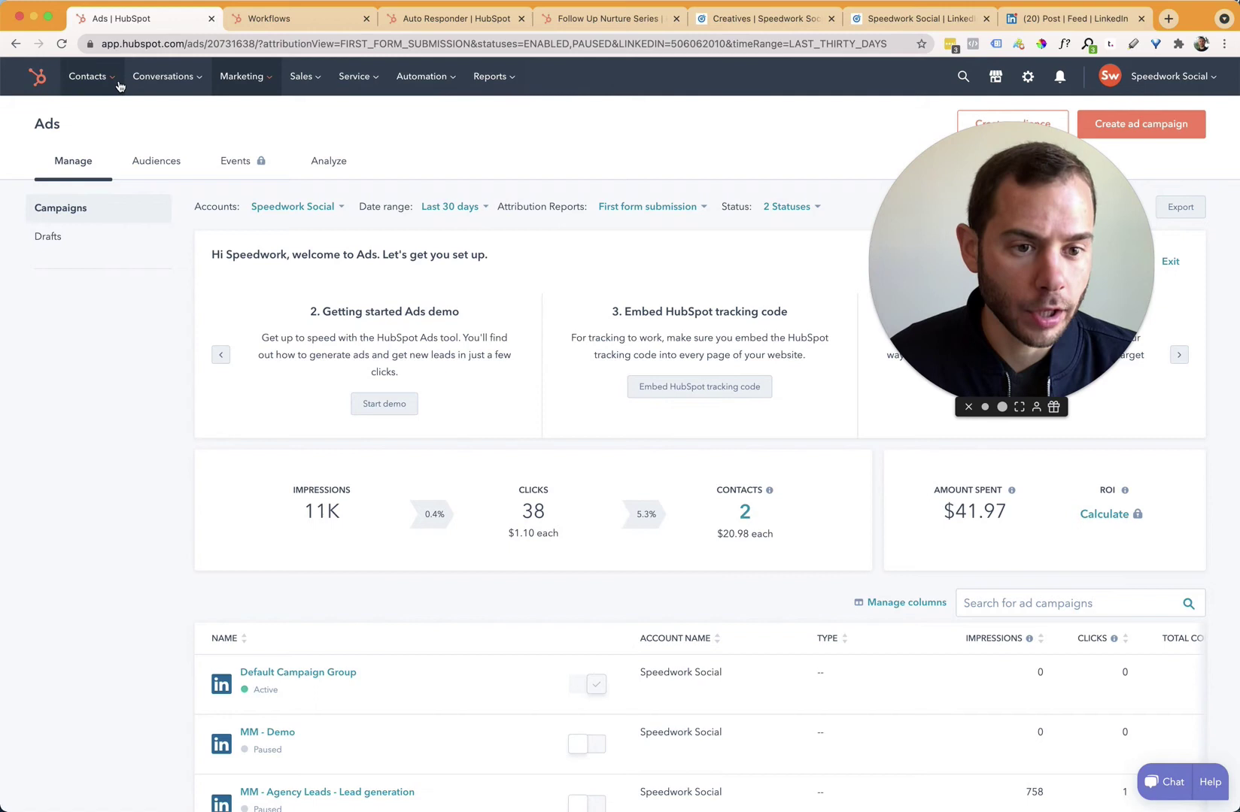
- View the 6-record Contacts list, then return to the Creatives | Speedwork Social tab
left_click(91, 77)
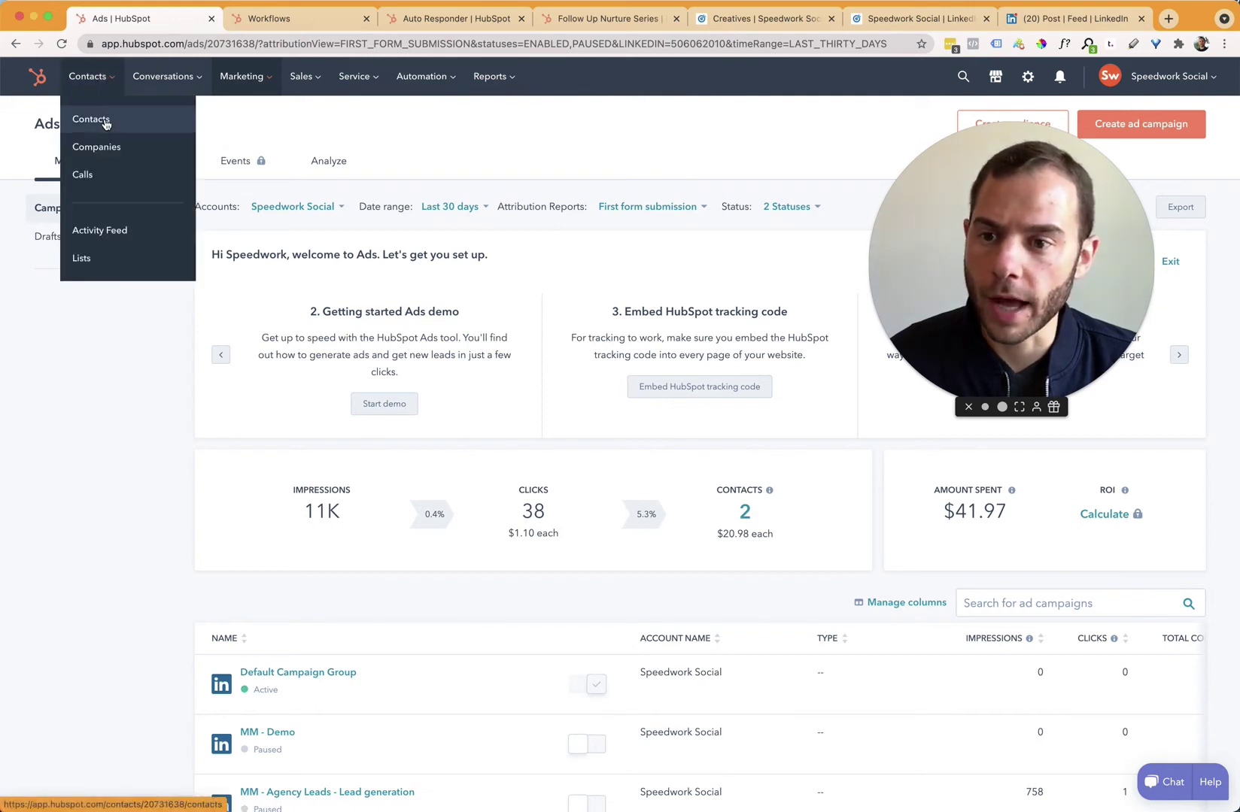
left_click(105, 122)
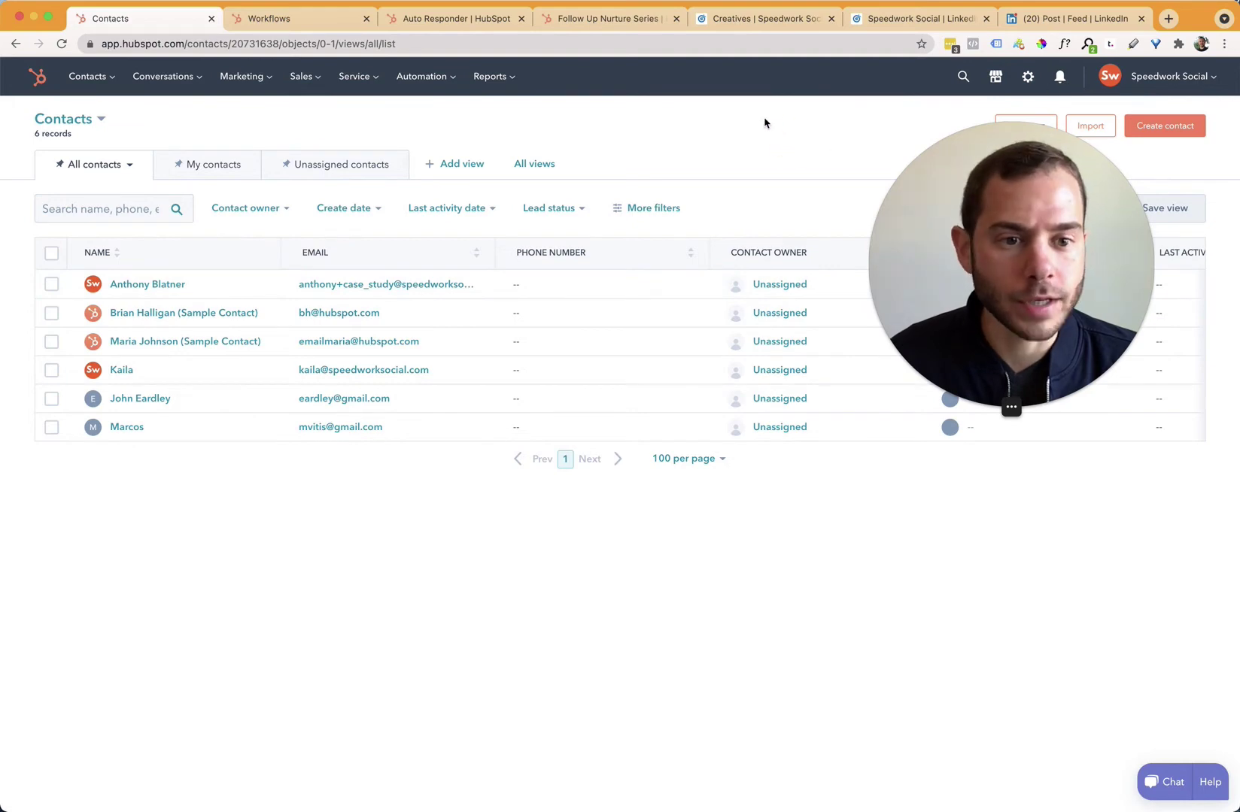
left_click(766, 23)
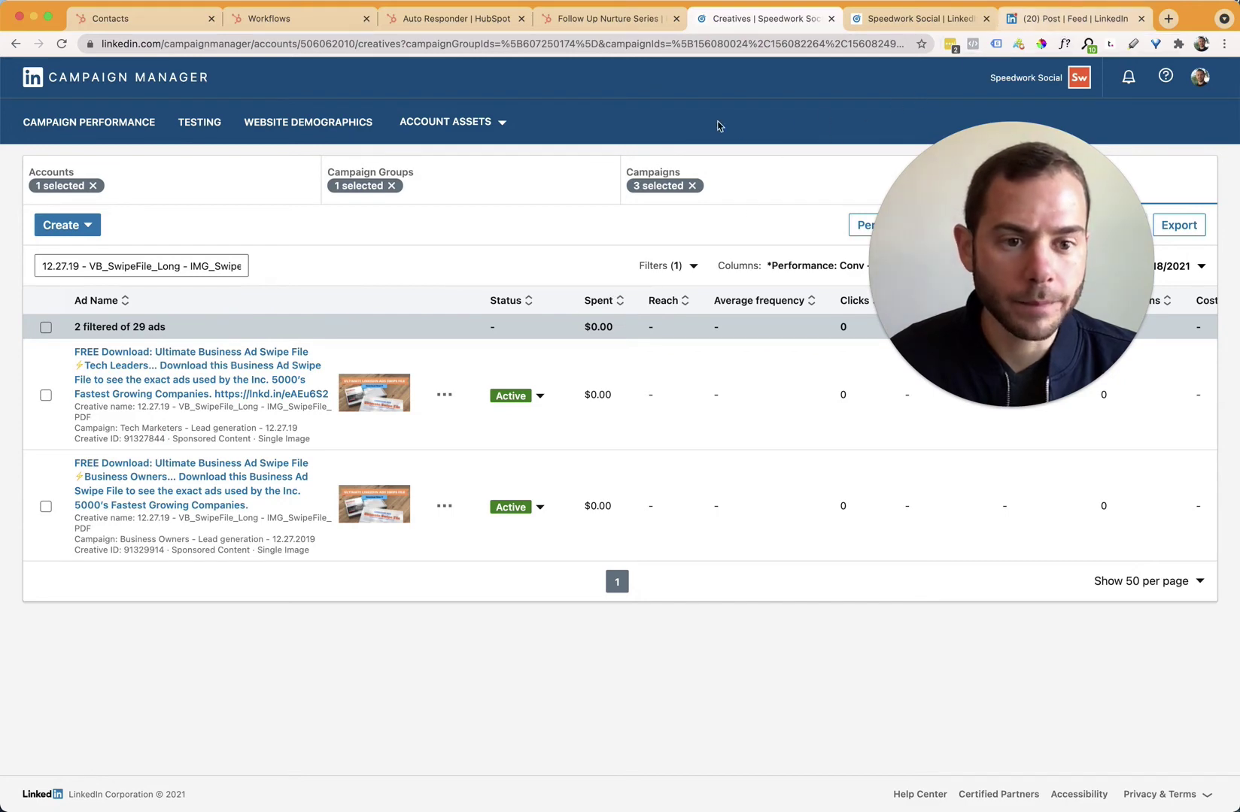
- Open the Tech Leaders Swipe File ad's live sponsored post in a new tab
key("super+9")
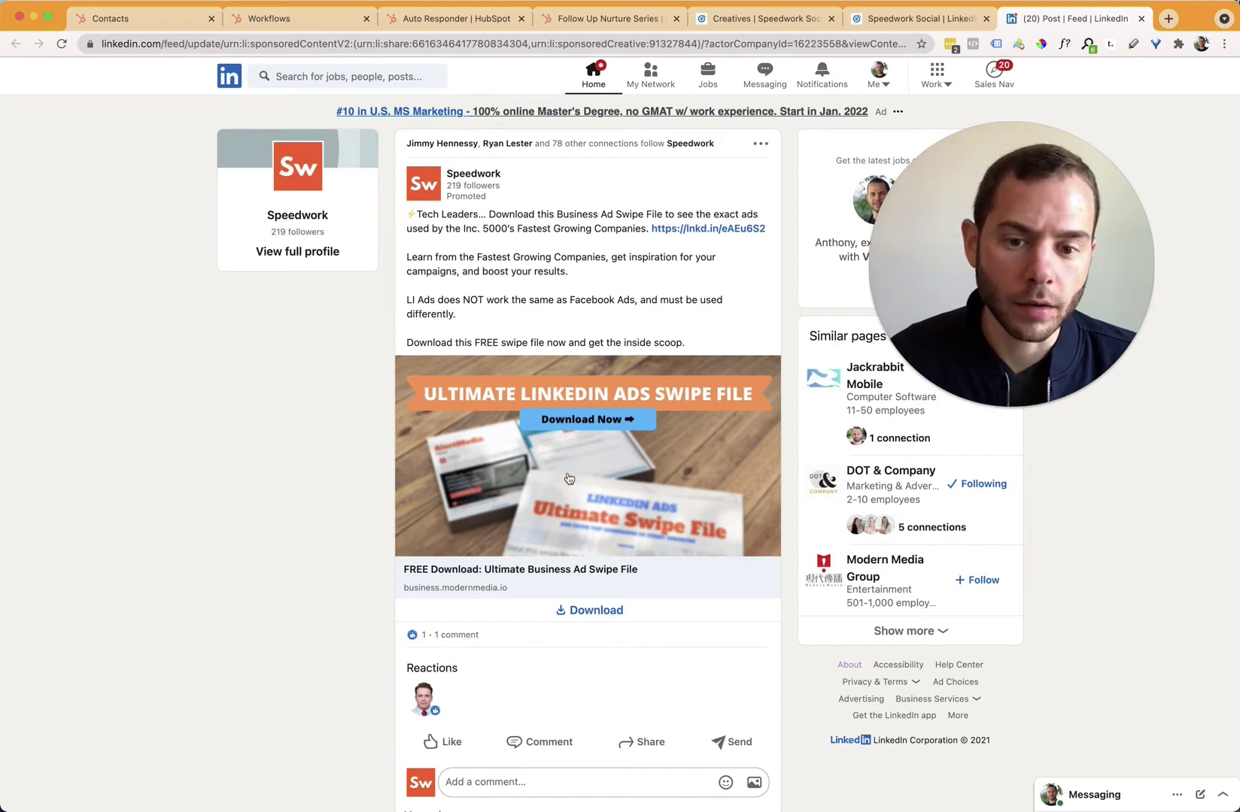
left_click(762, 18)
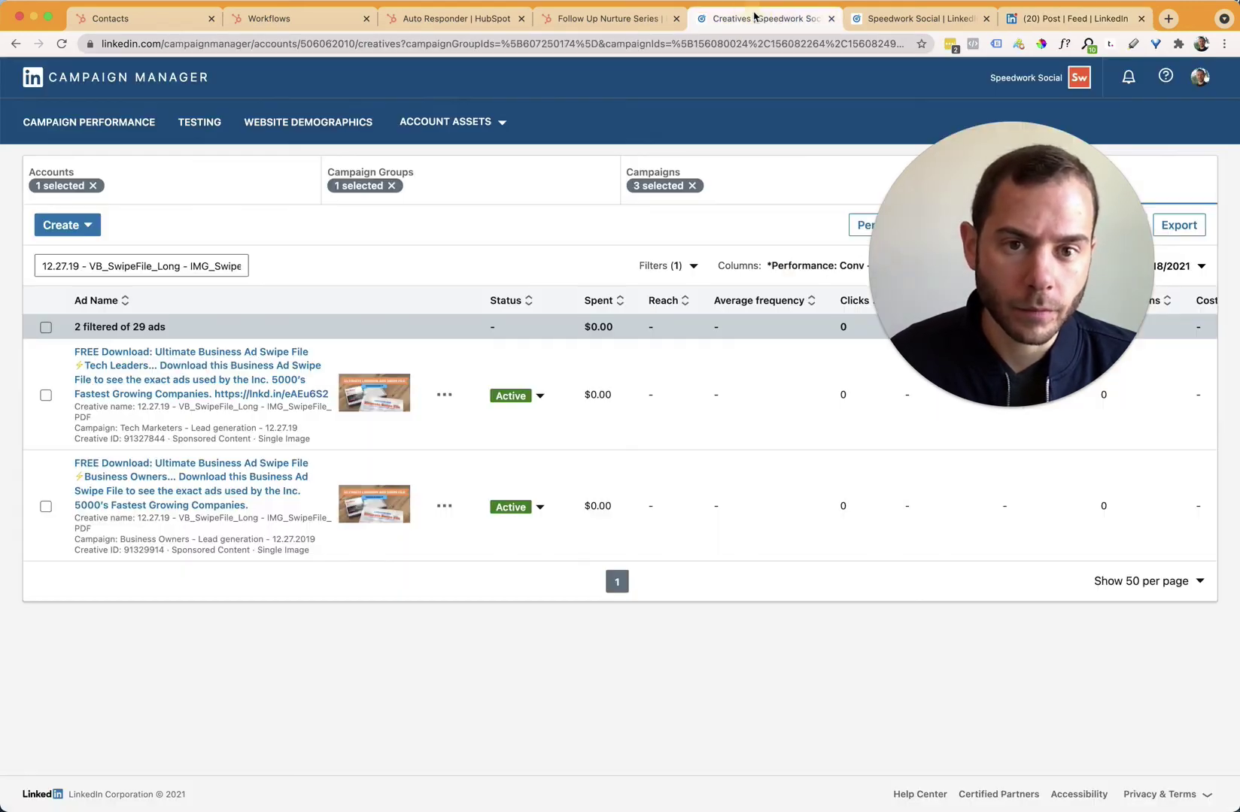
left_click(192, 376, "super")
key("ctrl+Tab")
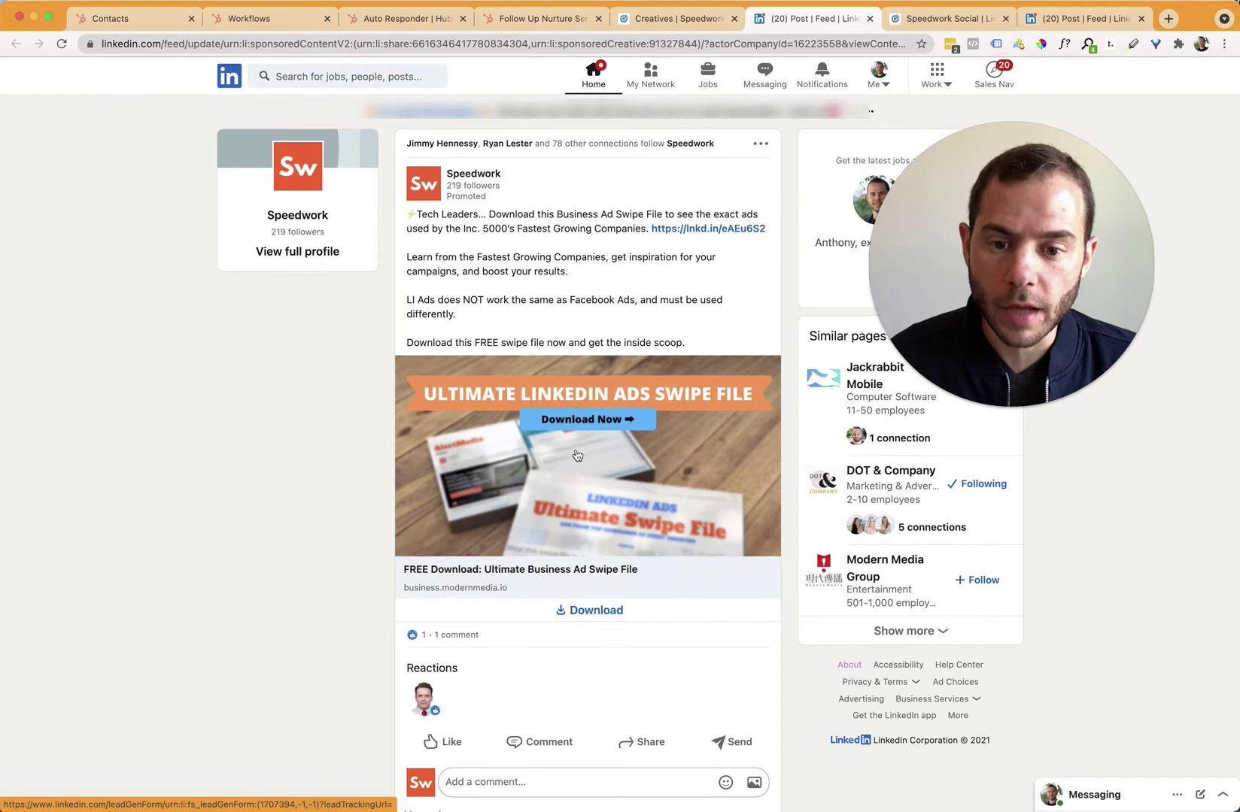
- Submit the Swipe File lead form with '+test_swipe_1' inserted before the e-mail's @
left_click(577, 455)
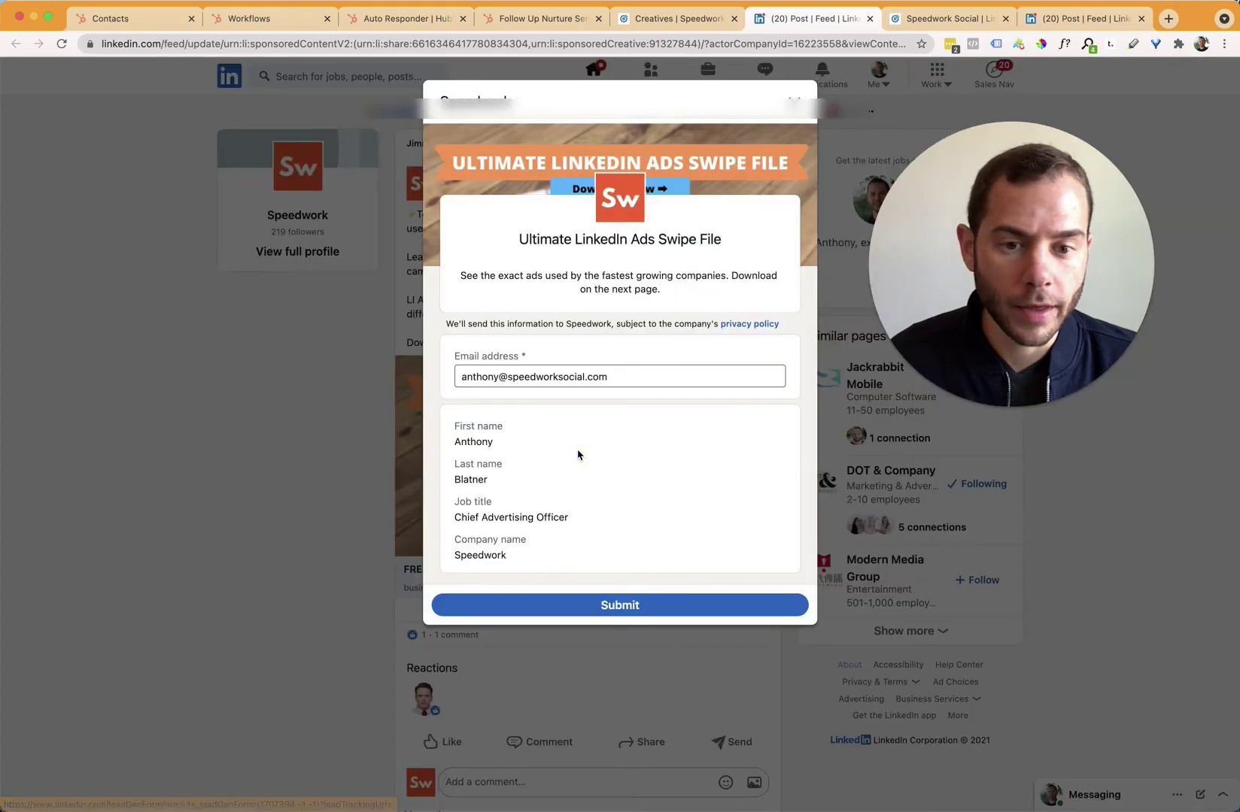
left_click(487, 376)
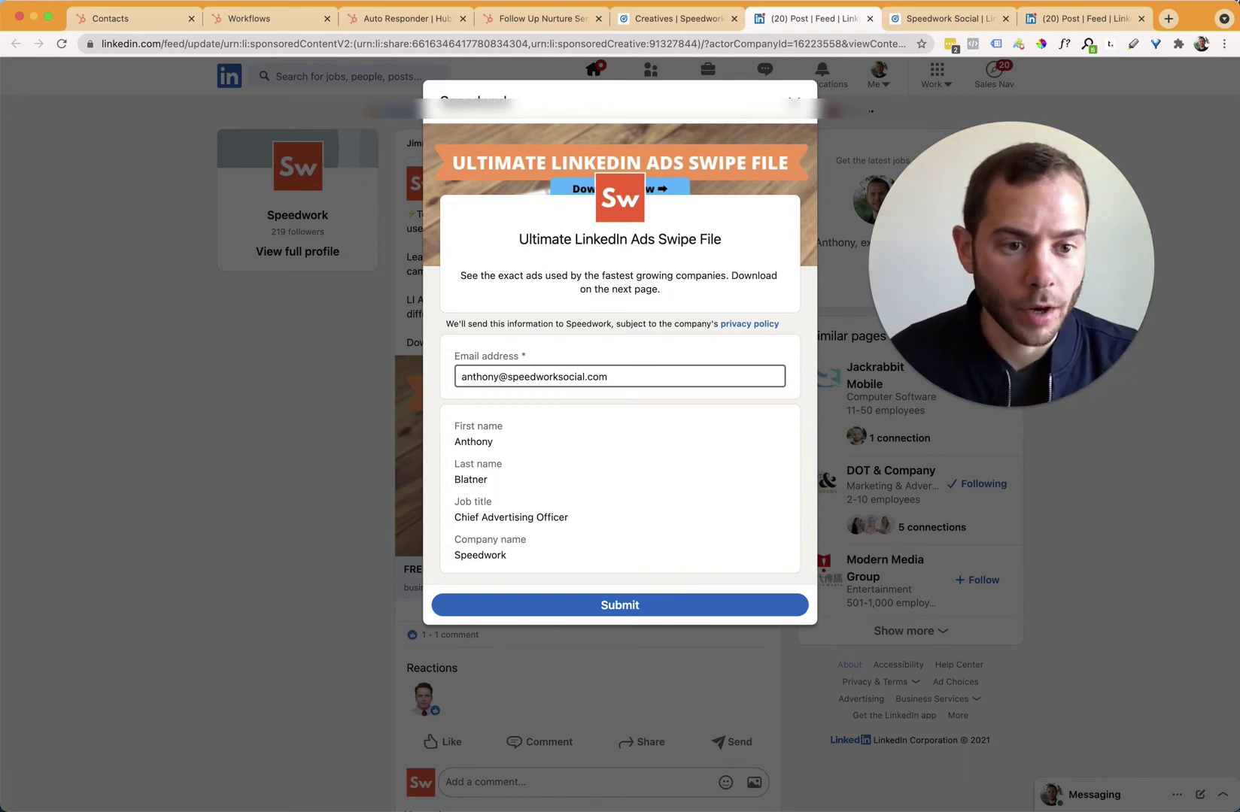
type("+")
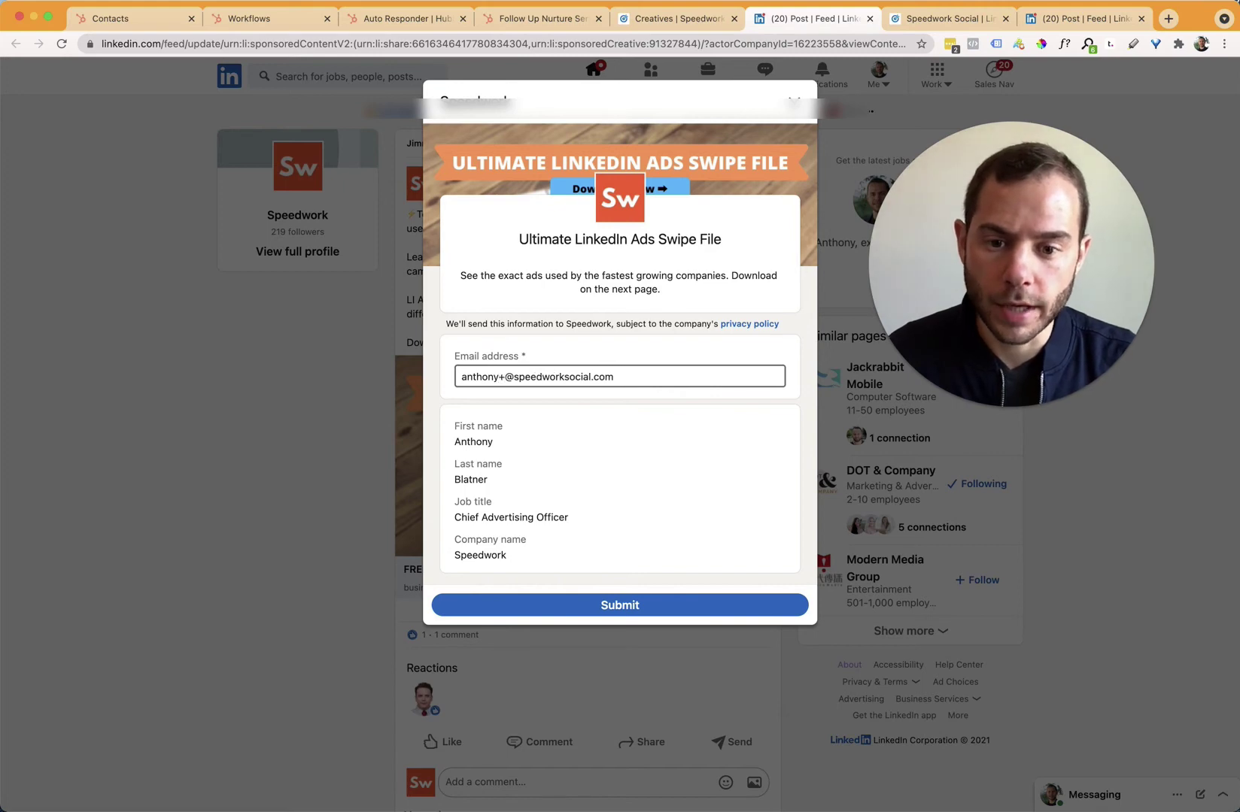
type("test_swipe_1")
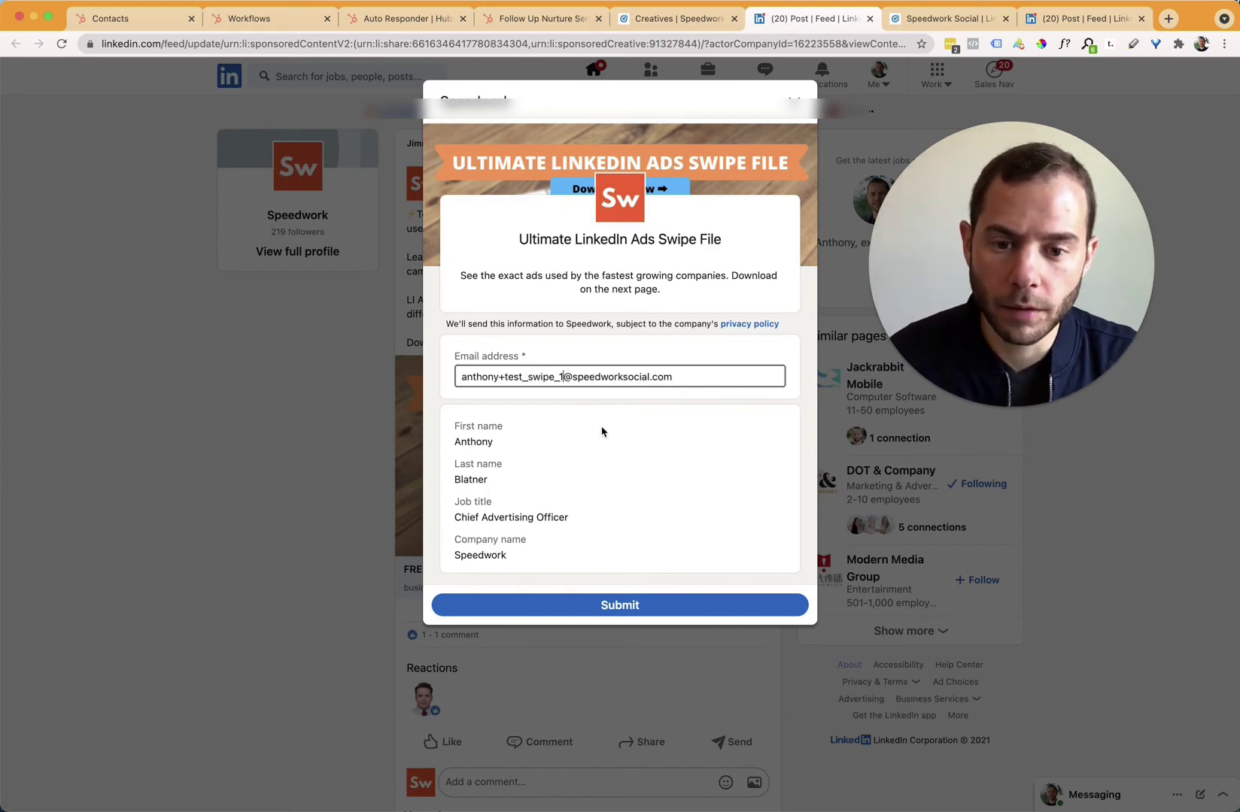
left_click(673, 605)
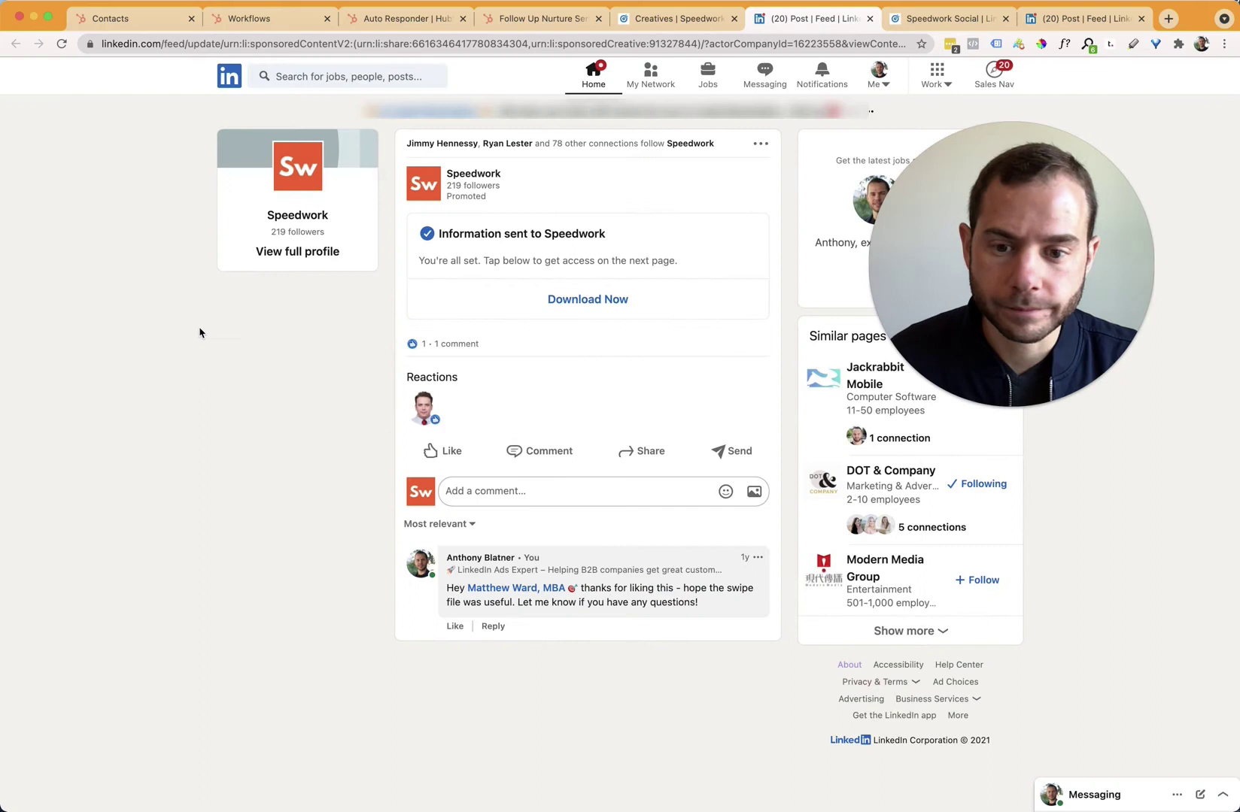
left_click(1118, 481)
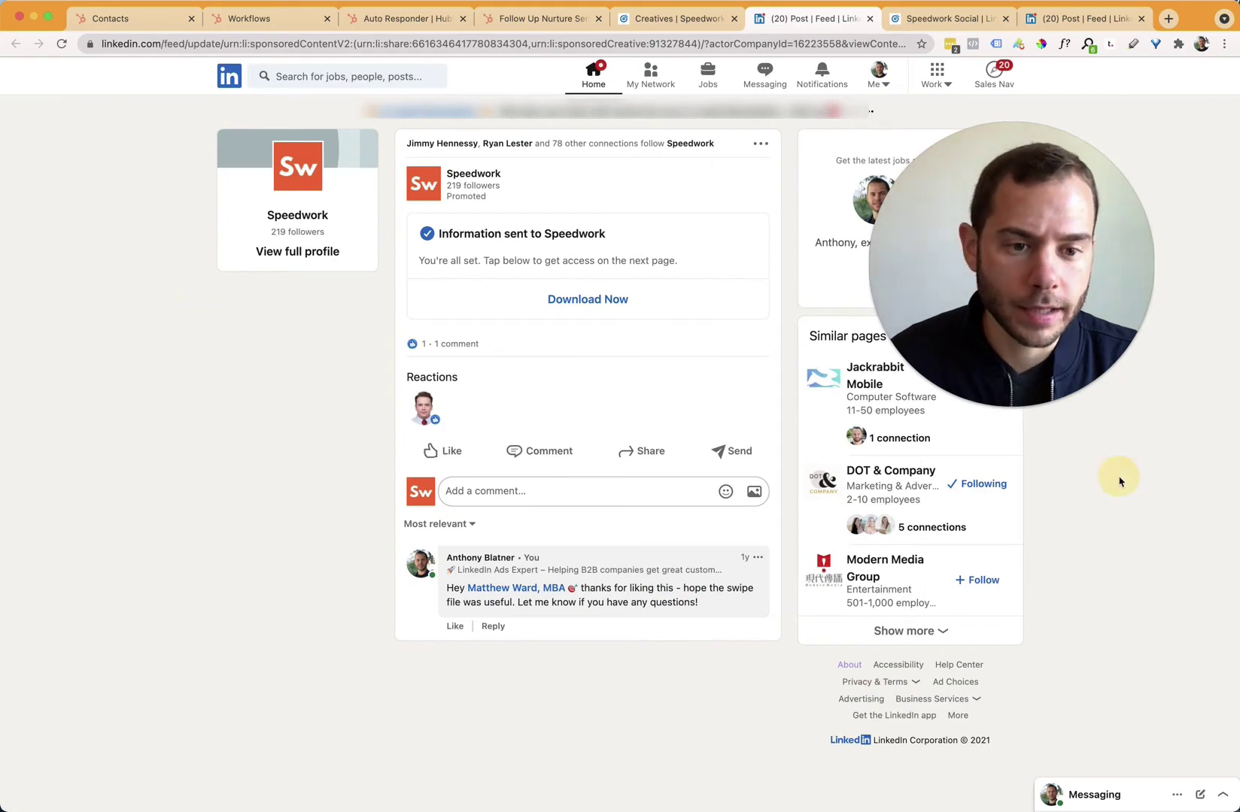
- On Campaign Manager's Lead Gen Forms page, check the 89 total leads and 1 test lead
left_click(933, 21)
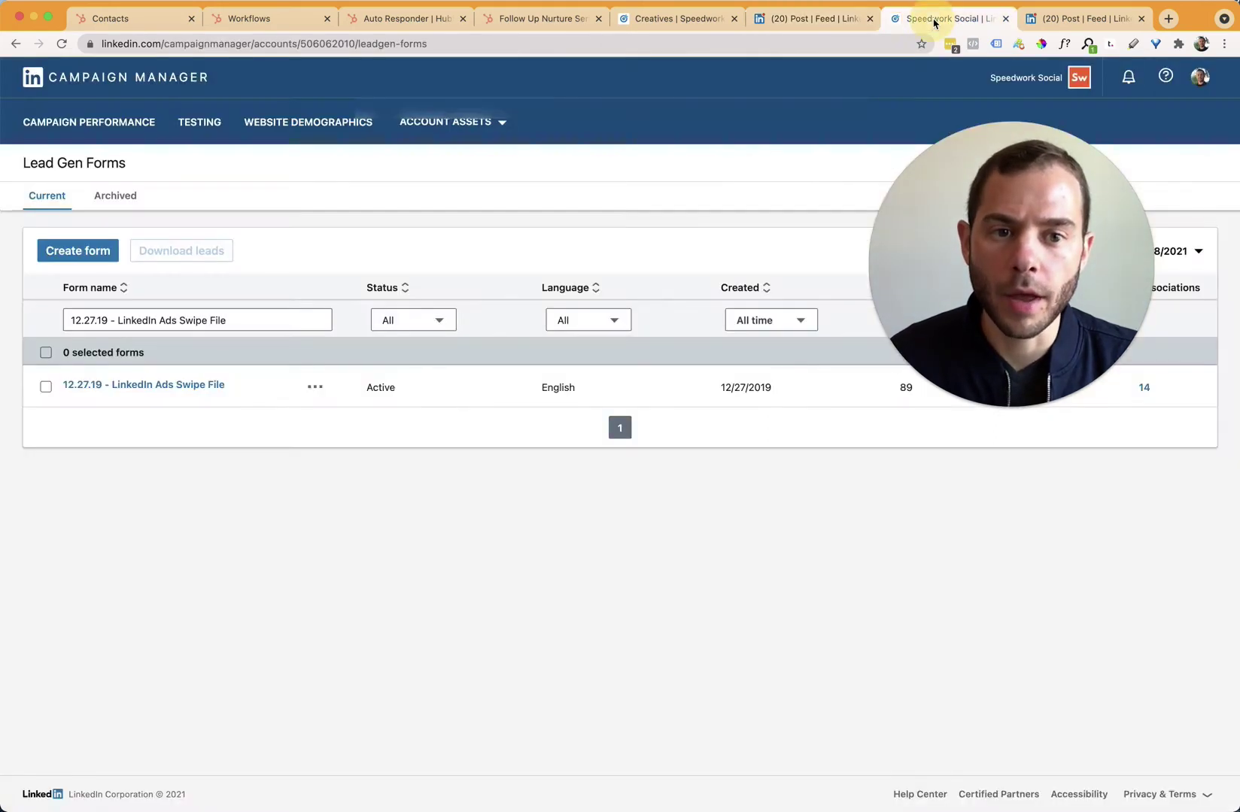
left_click_drag(944, 297, 920, 583)
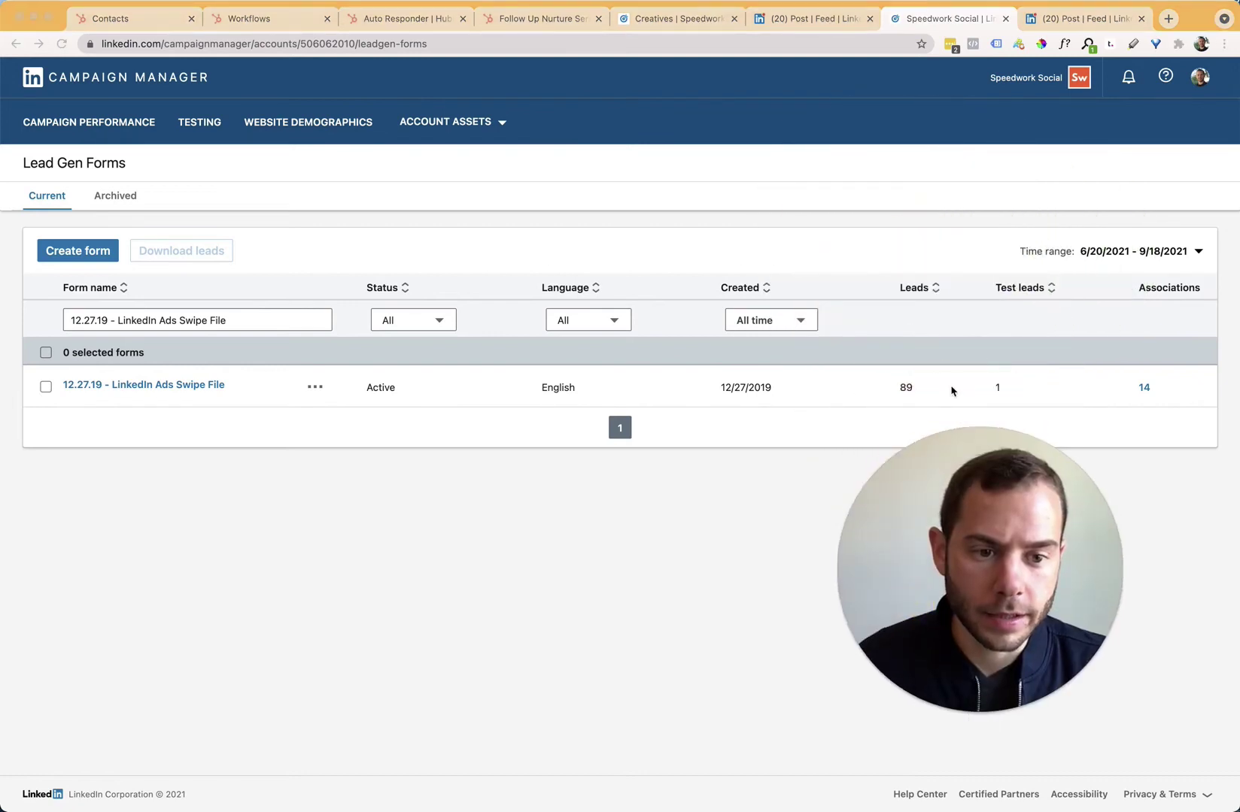
left_click(969, 271)
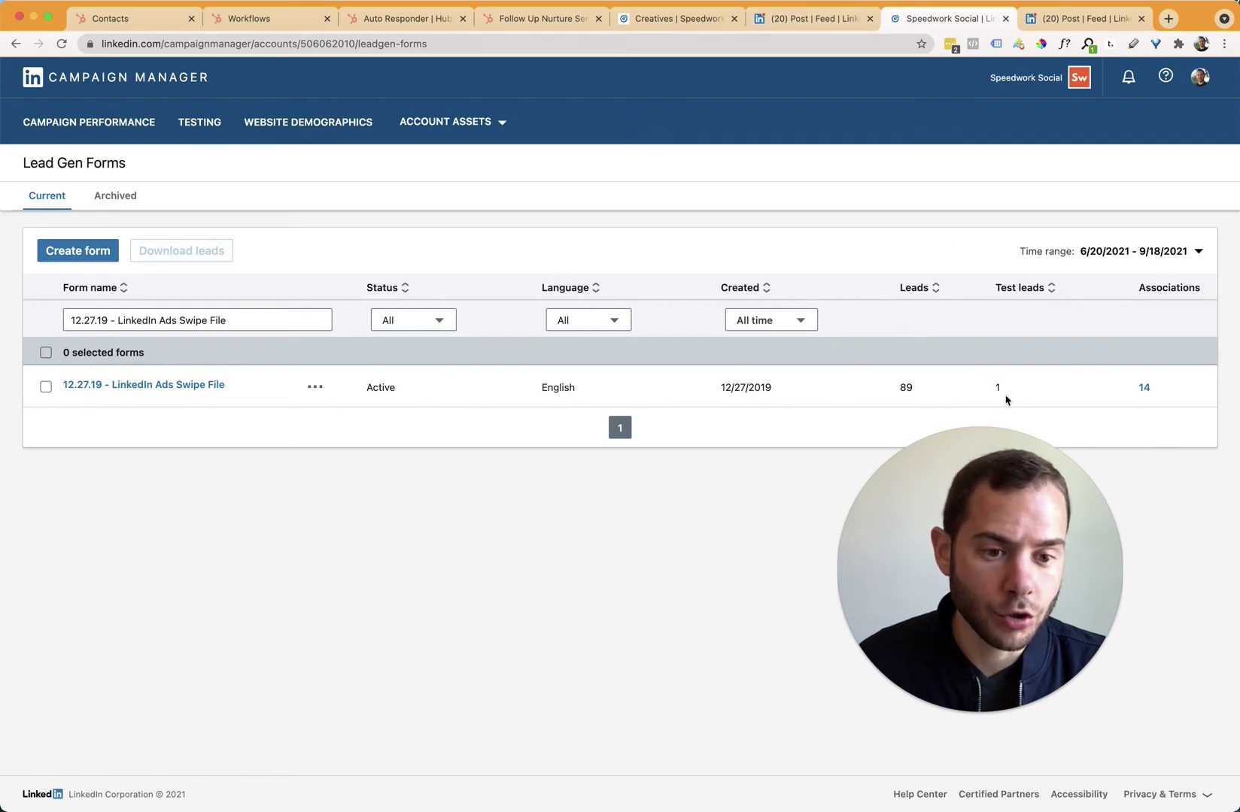
left_click_drag(875, 384, 939, 390)
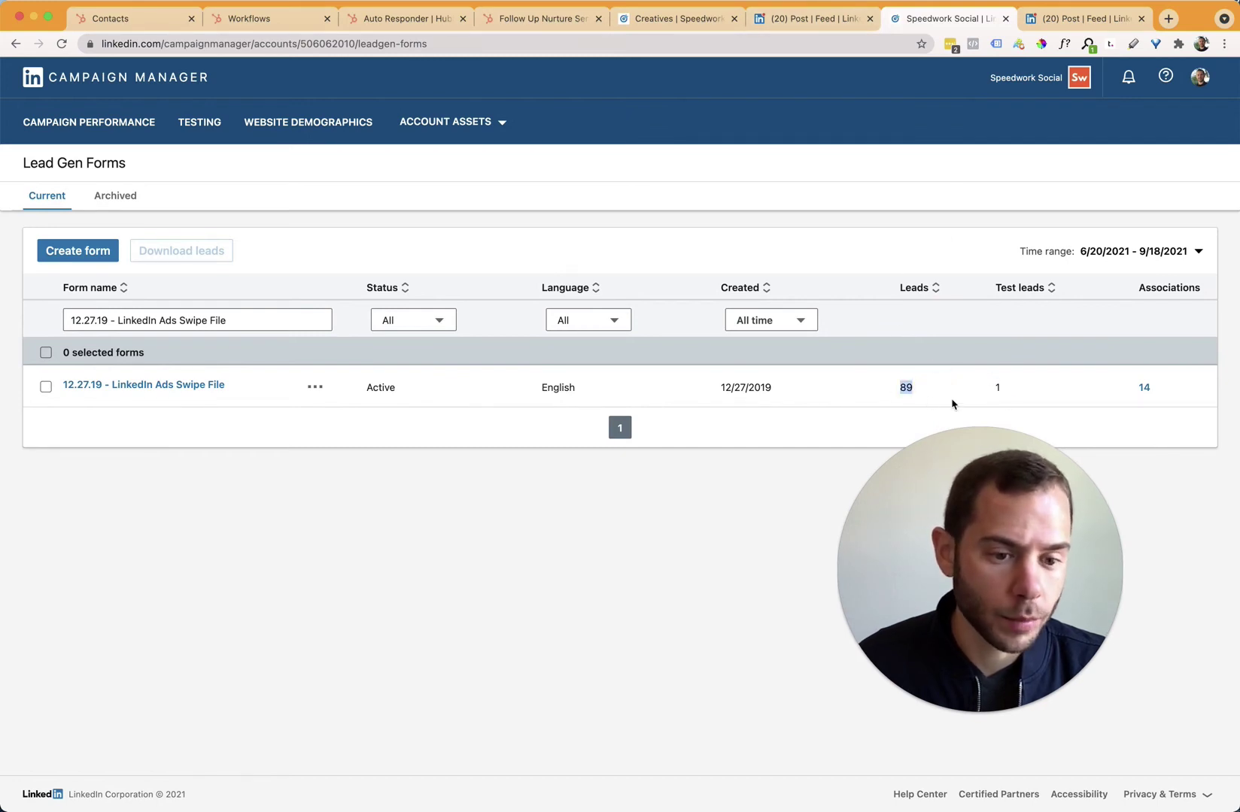
left_click(980, 393)
left_click_drag(986, 392, 1001, 395)
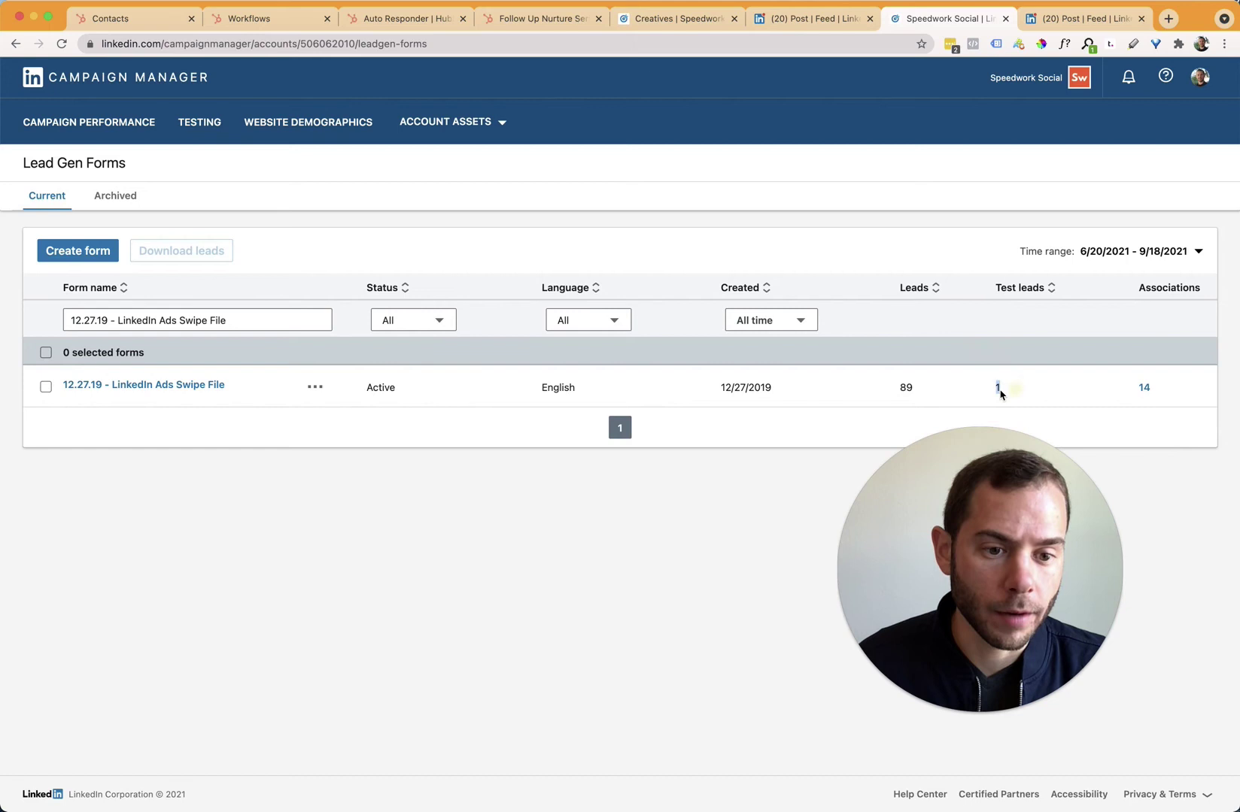
left_click(980, 403)
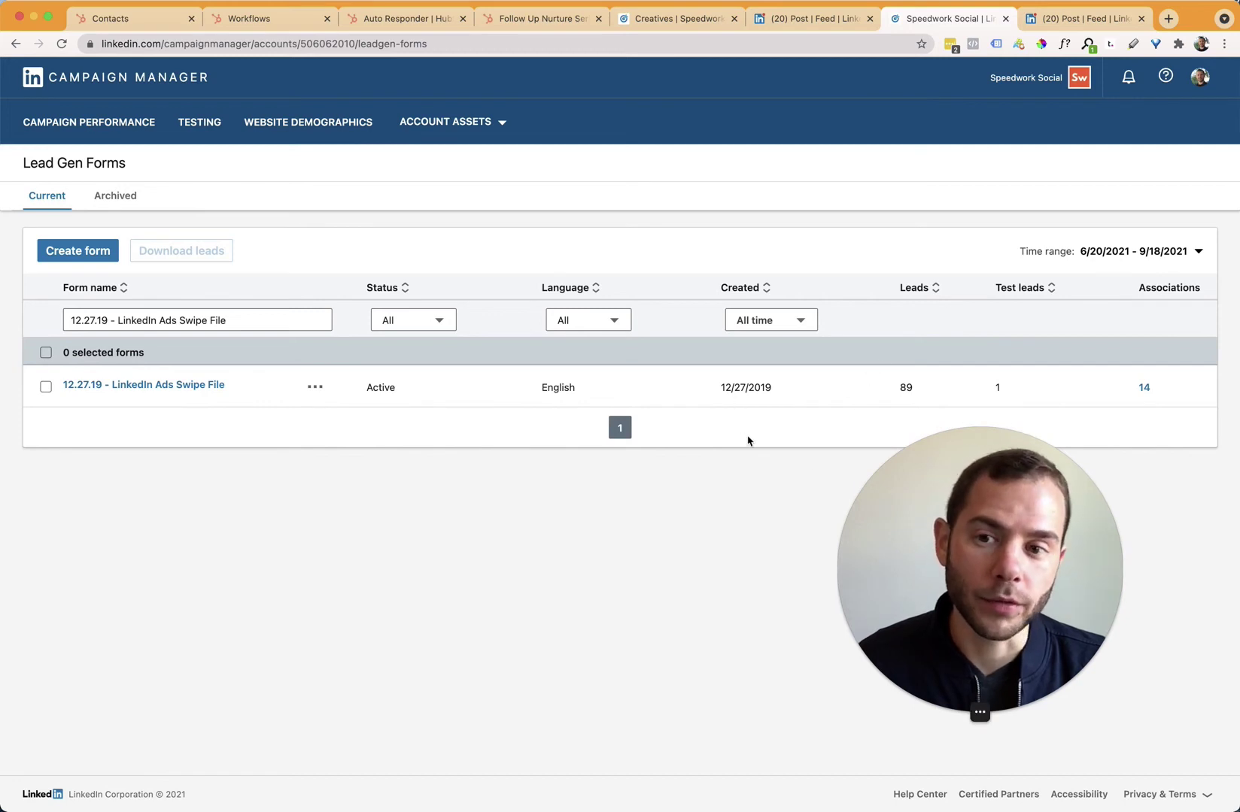
- Filter for the 12.27.19 - LinkedIn Ads Swipe File form, then return to HubSpot contacts
left_click_drag(959, 489, 981, 241)
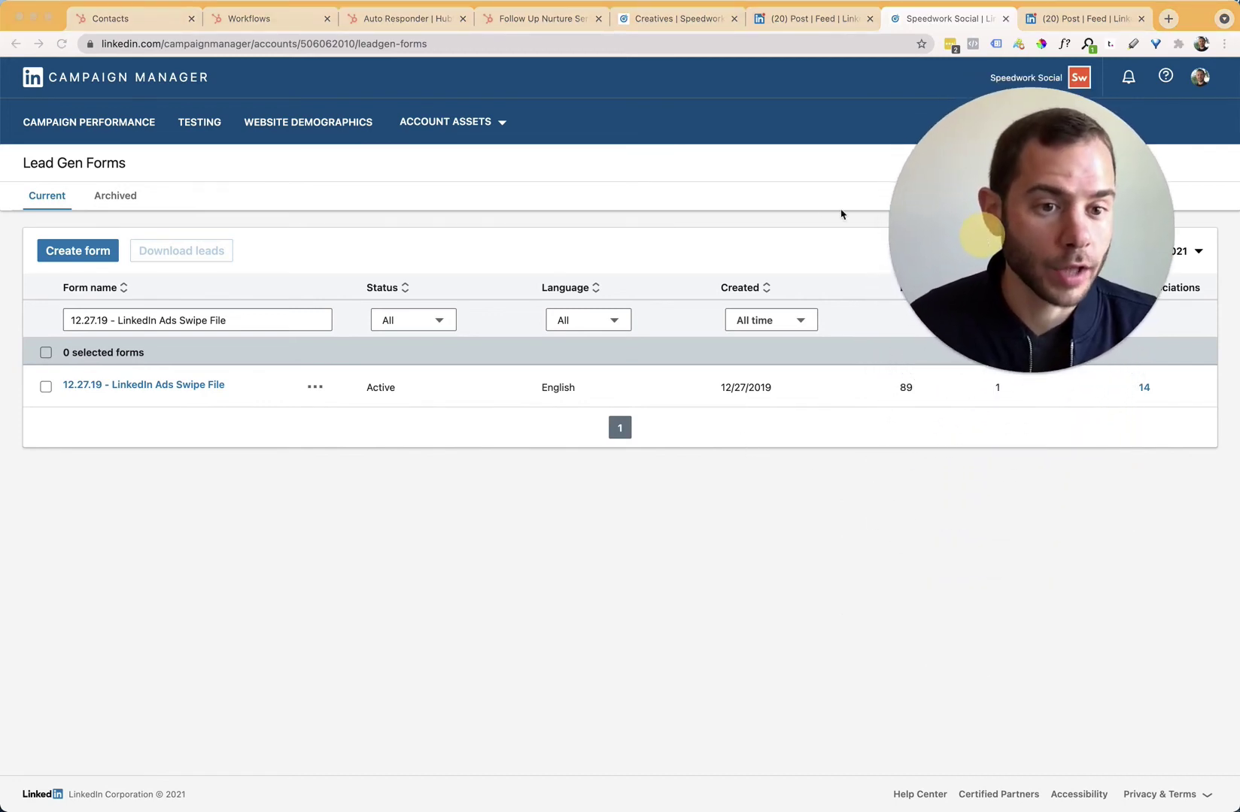
left_click(806, 203)
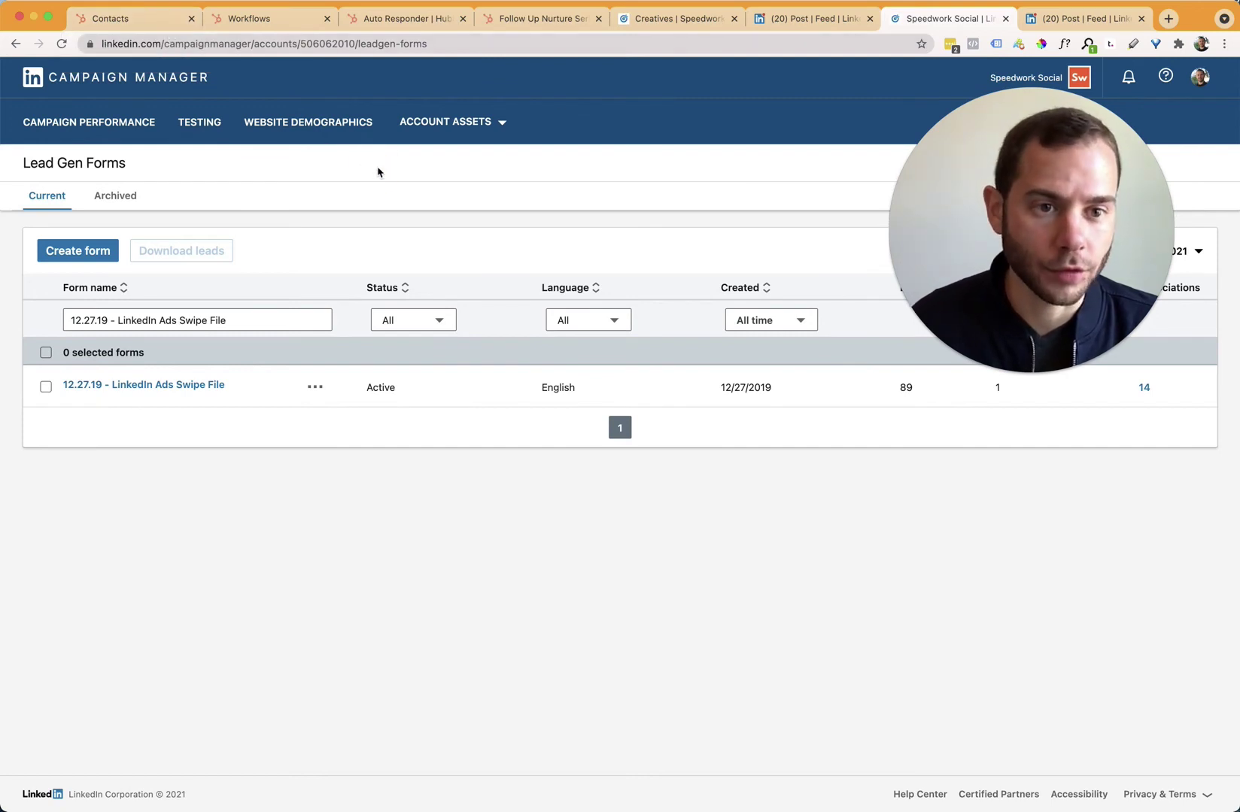
left_click(657, 163)
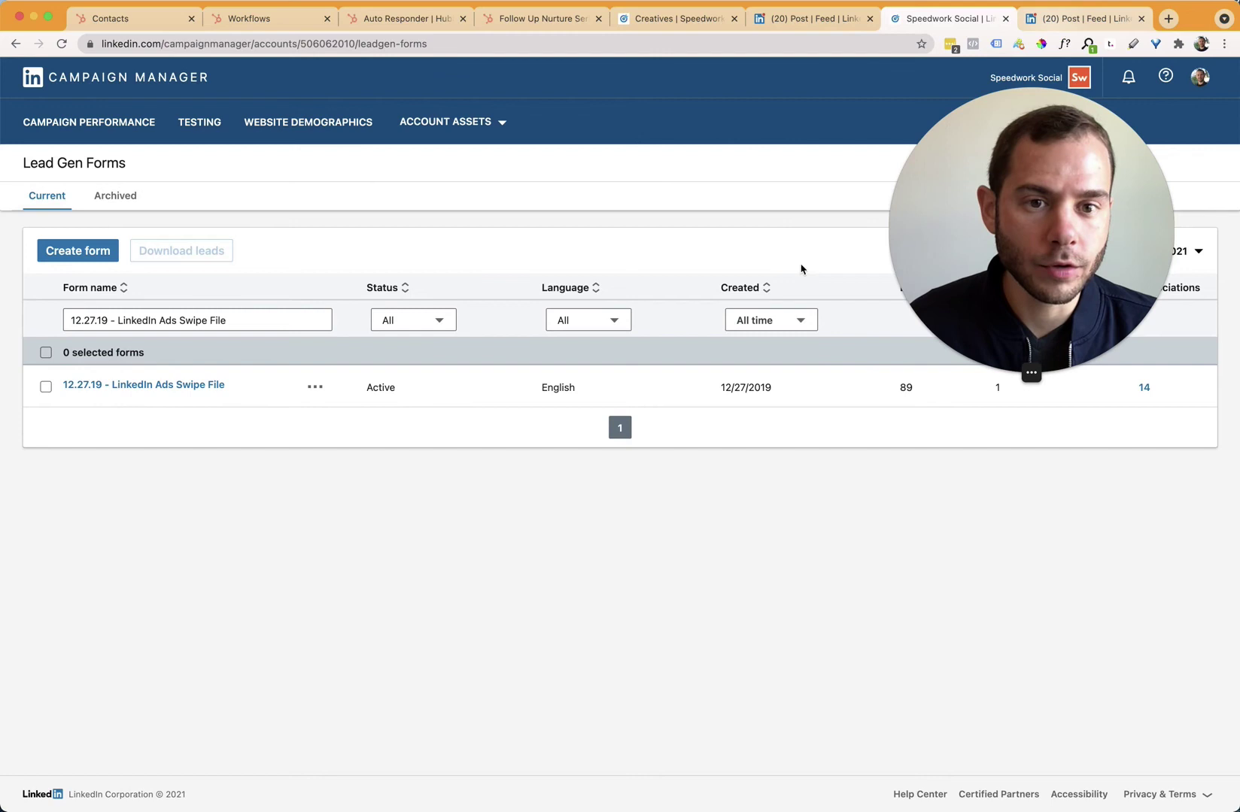
left_click(176, 28)
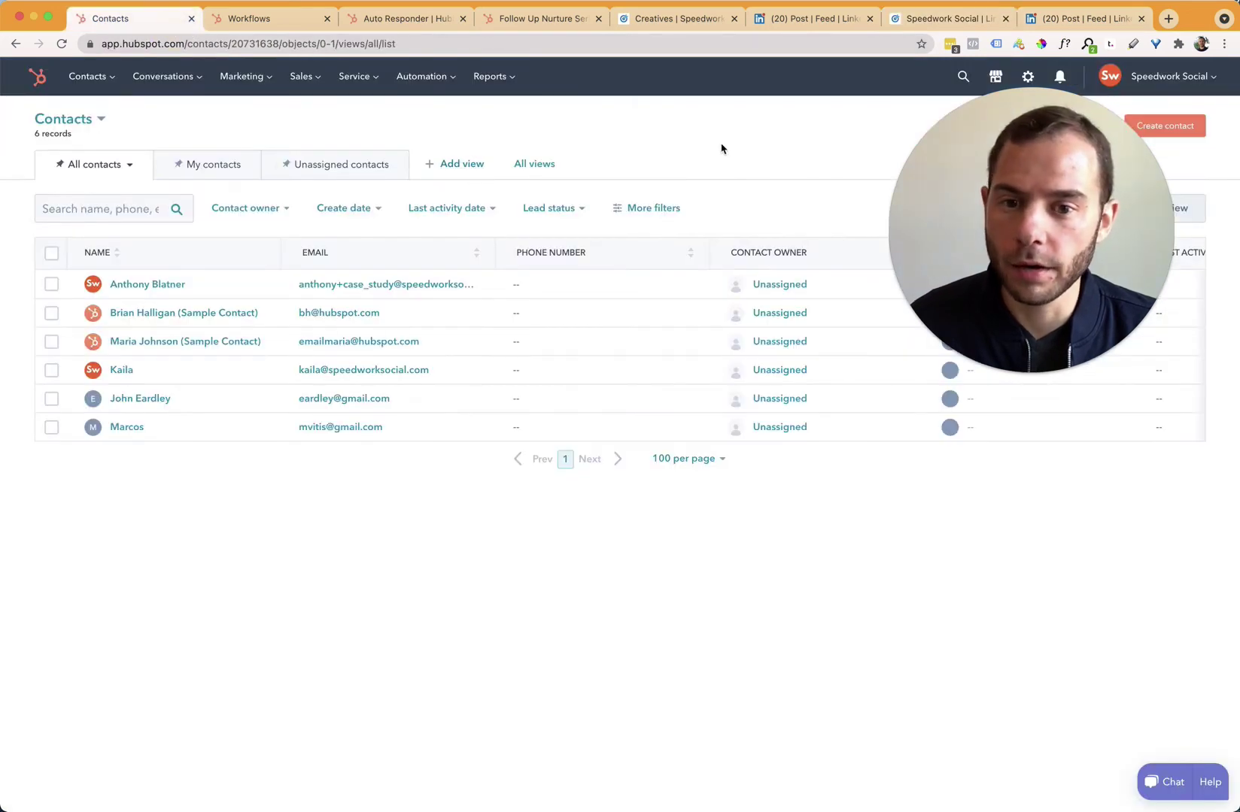
- Reload the Contacts list and open the newly synced LinkedIn test lead's contact record
key("super+r")
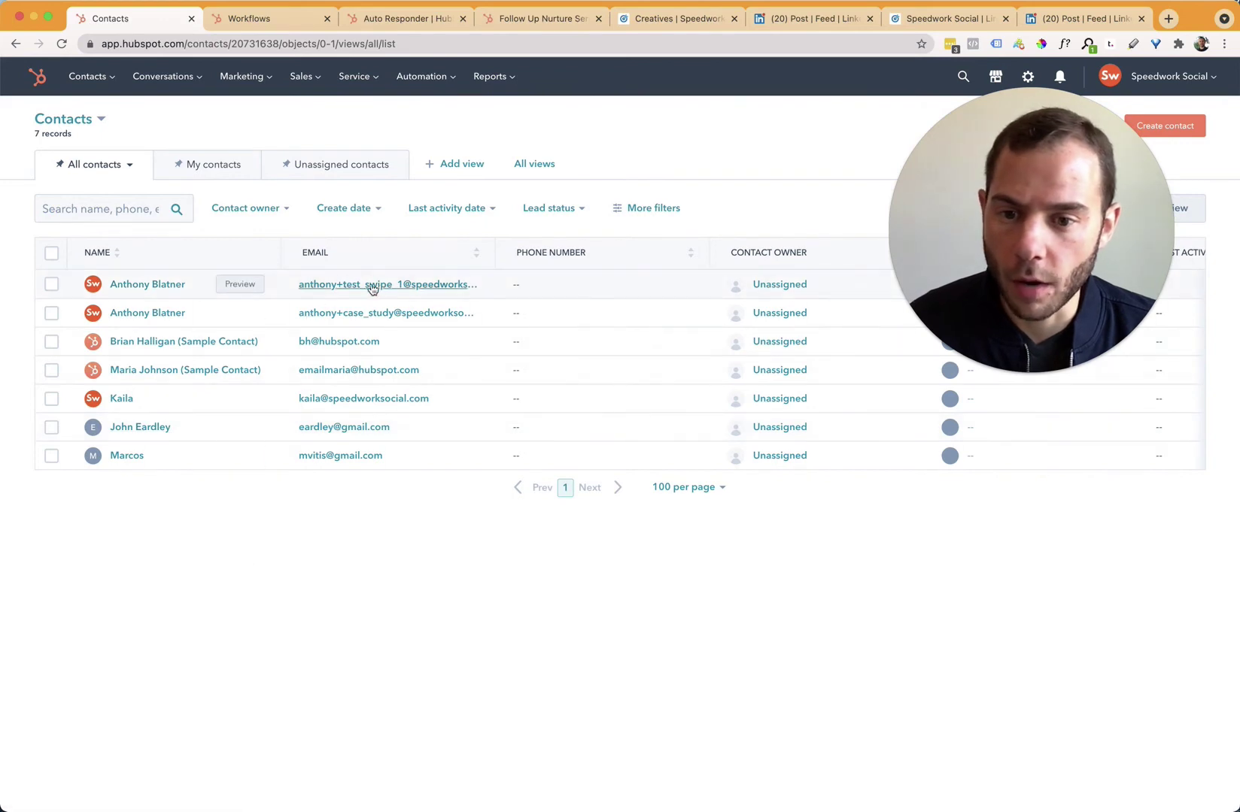
left_click(143, 285)
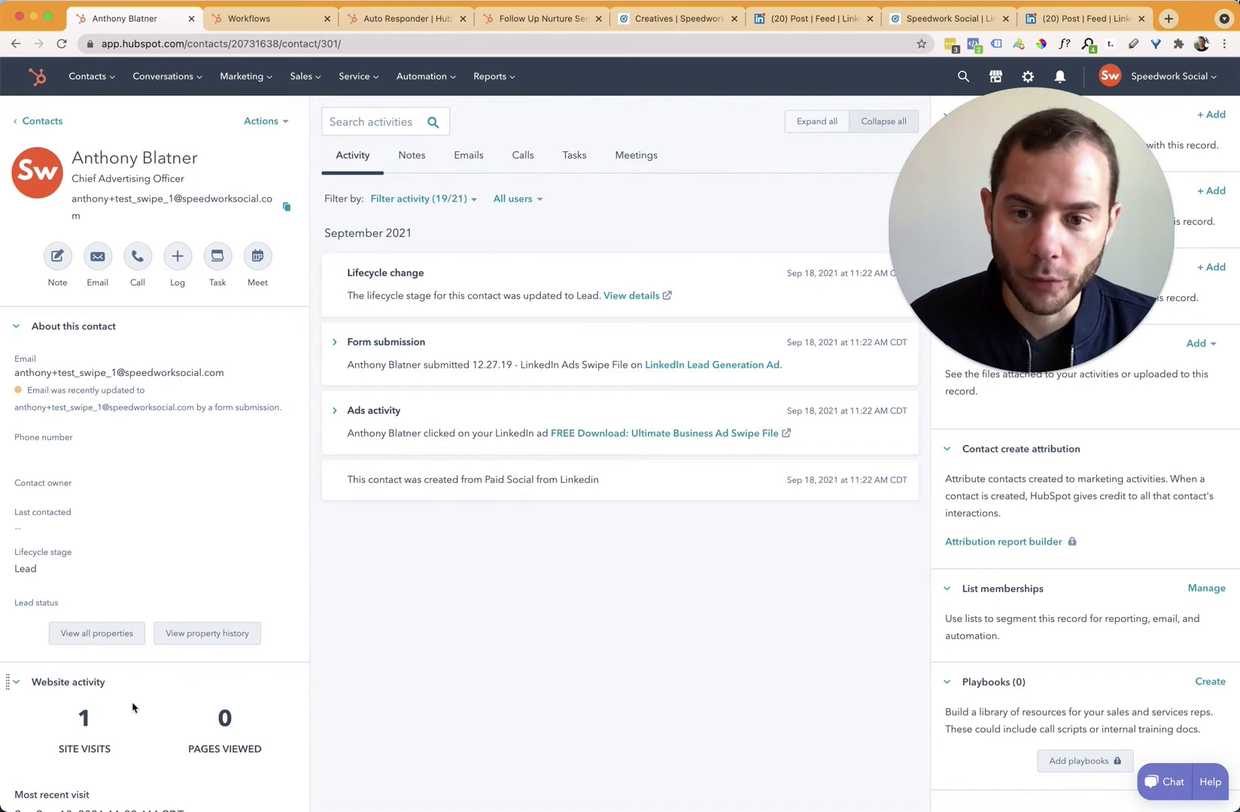
- Filter the contact's full property list by 'conversion' to check the LinkedIn Swipe File first conversion
left_click(113, 639)
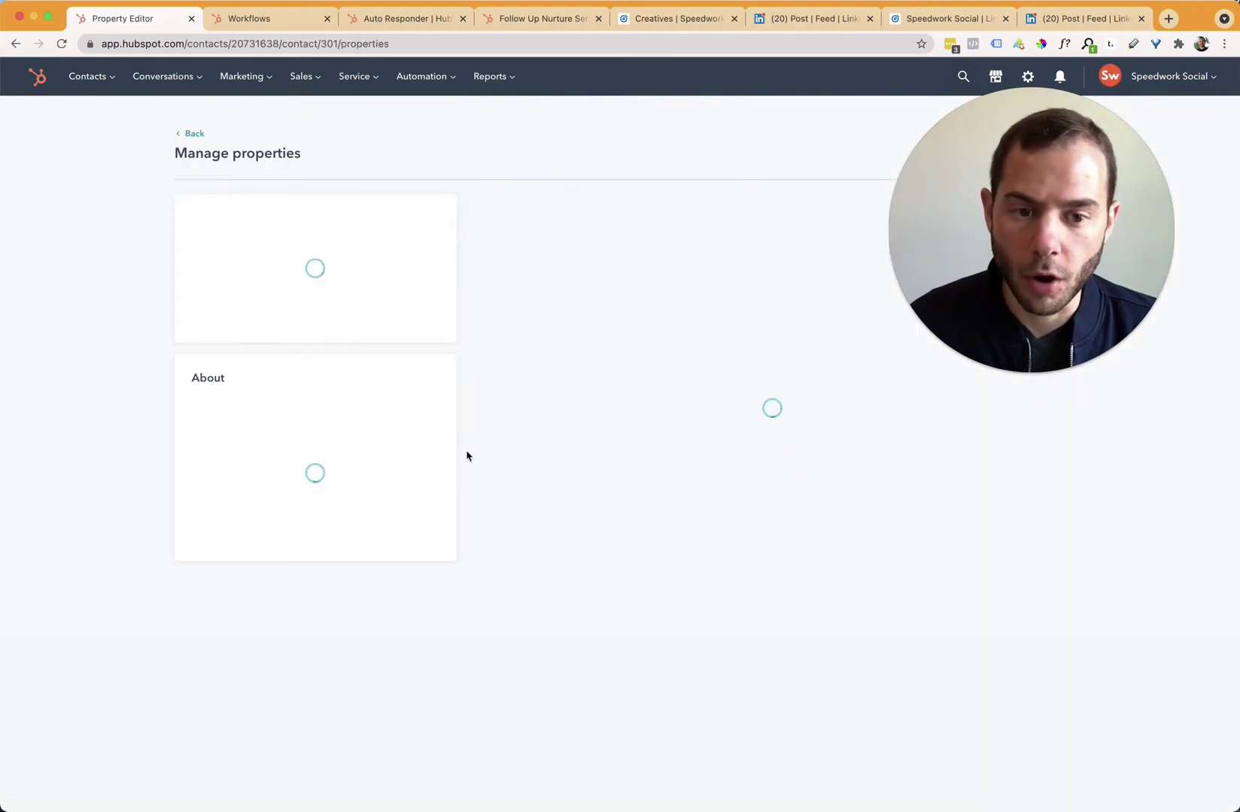
scroll(681, 451, "down", 15)
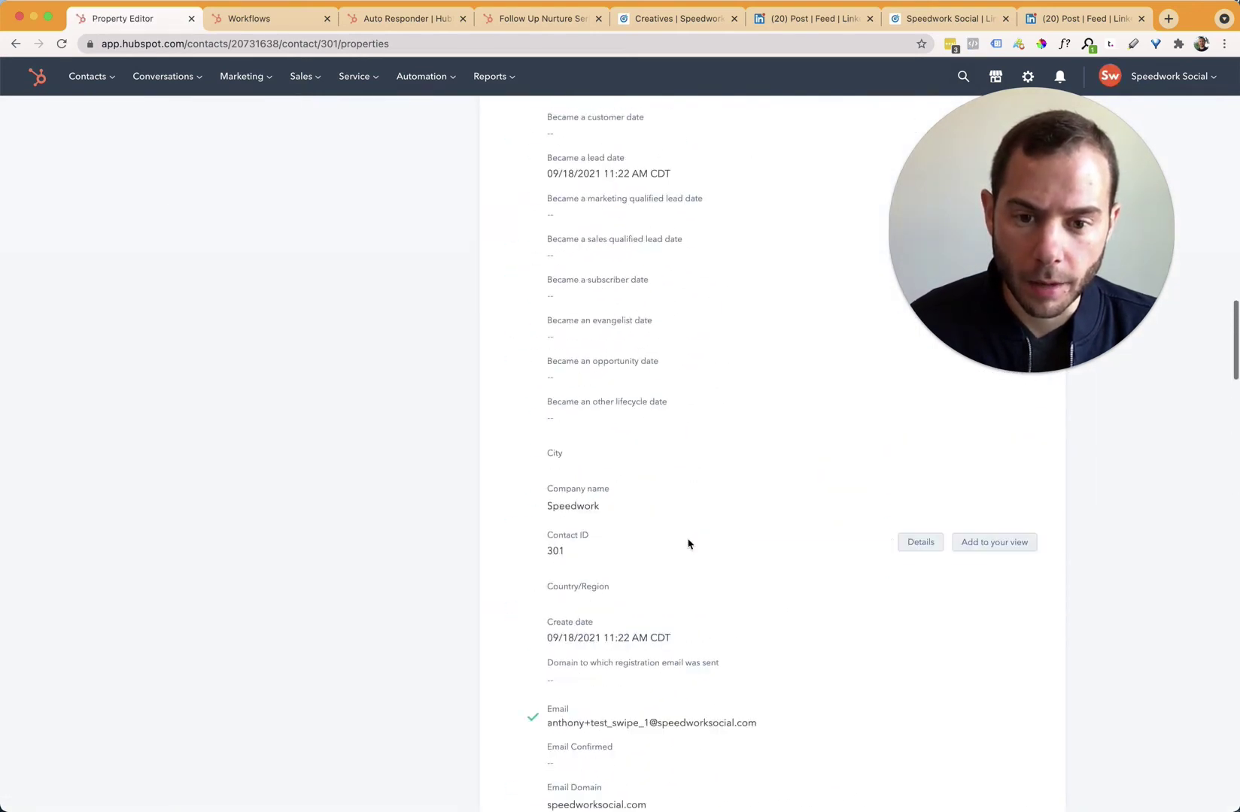
scroll(689, 542, "up", 15)
left_click(597, 302)
type("page")
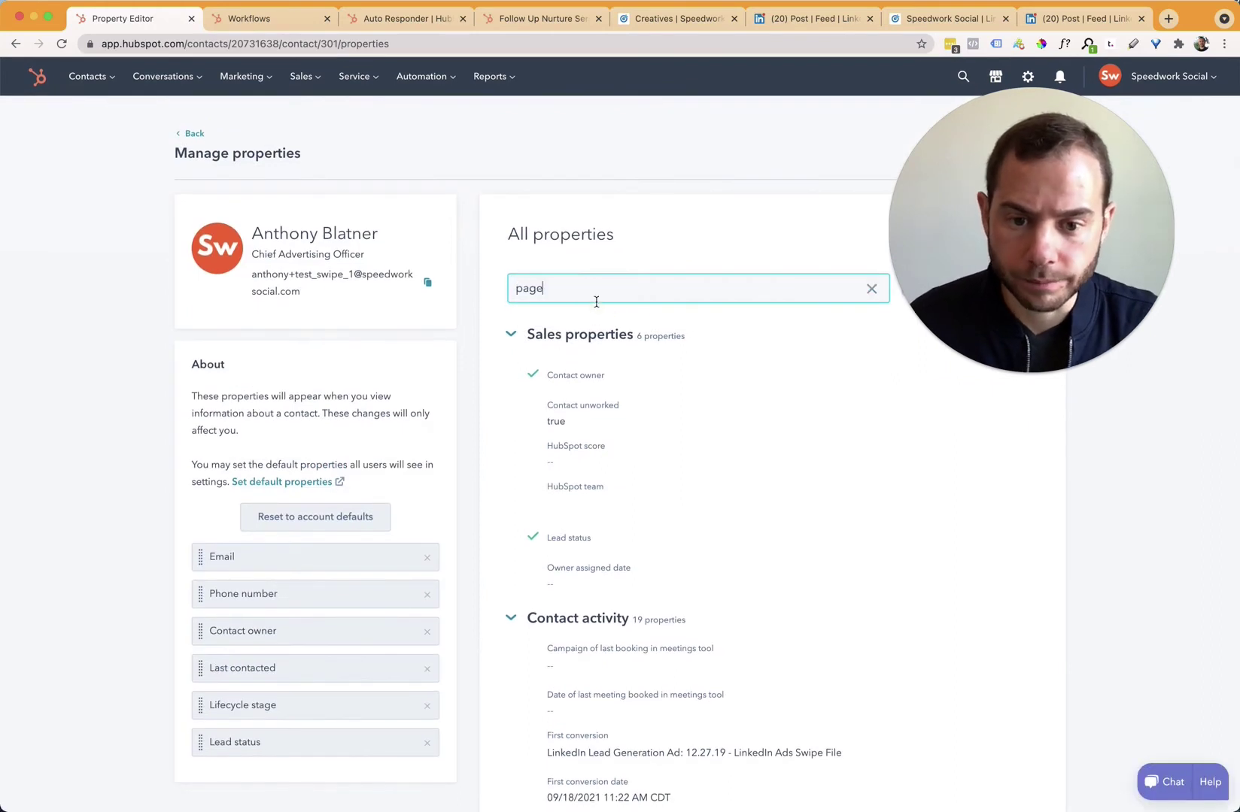
key("BackSpace")
key("BackSpace")
key("BackSpace")
key("BackSpace")
type("conversion")
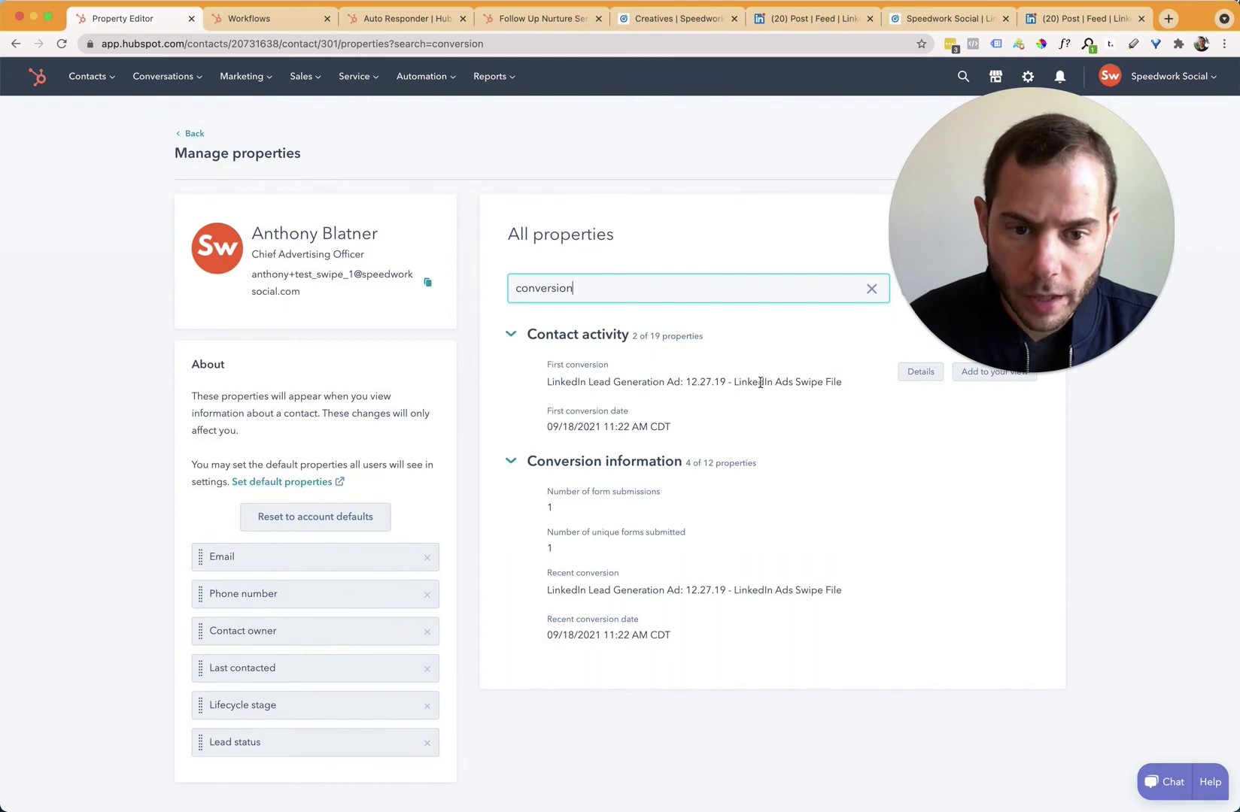
left_click_drag(852, 381, 554, 378)
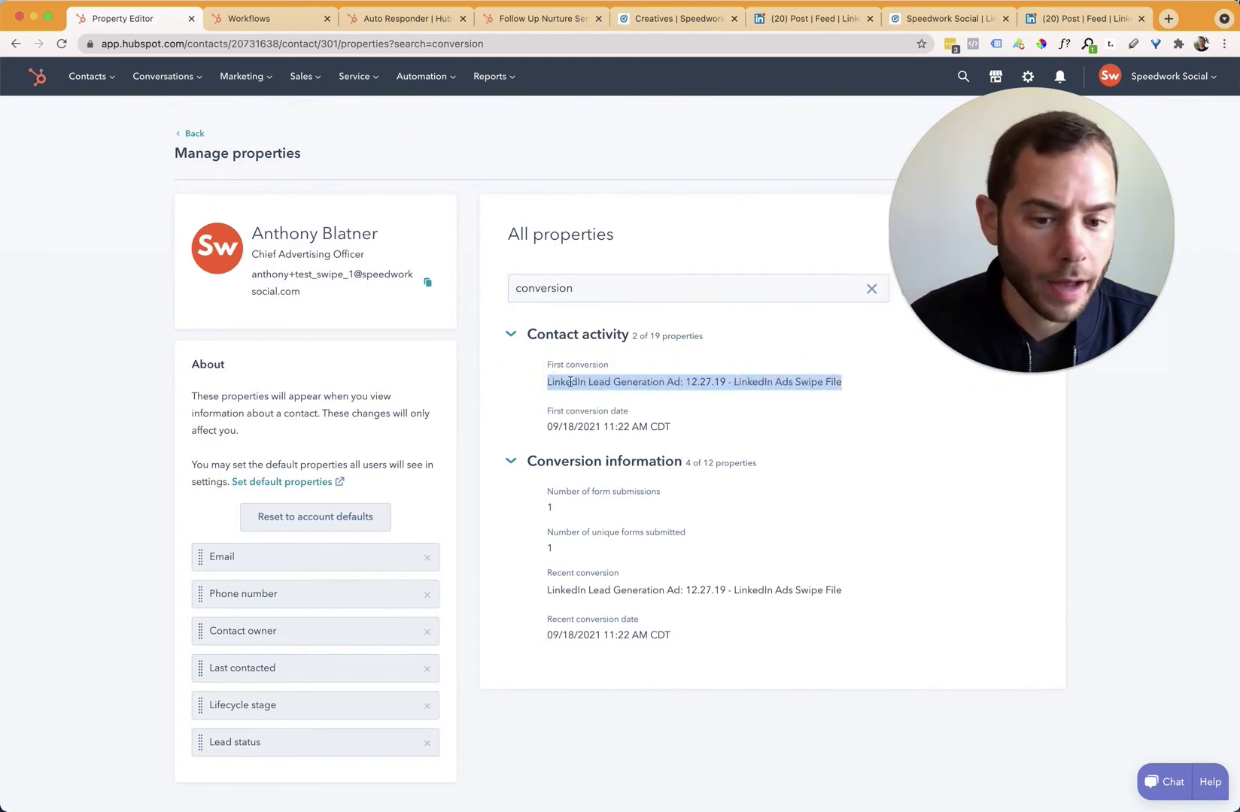
left_click(642, 391)
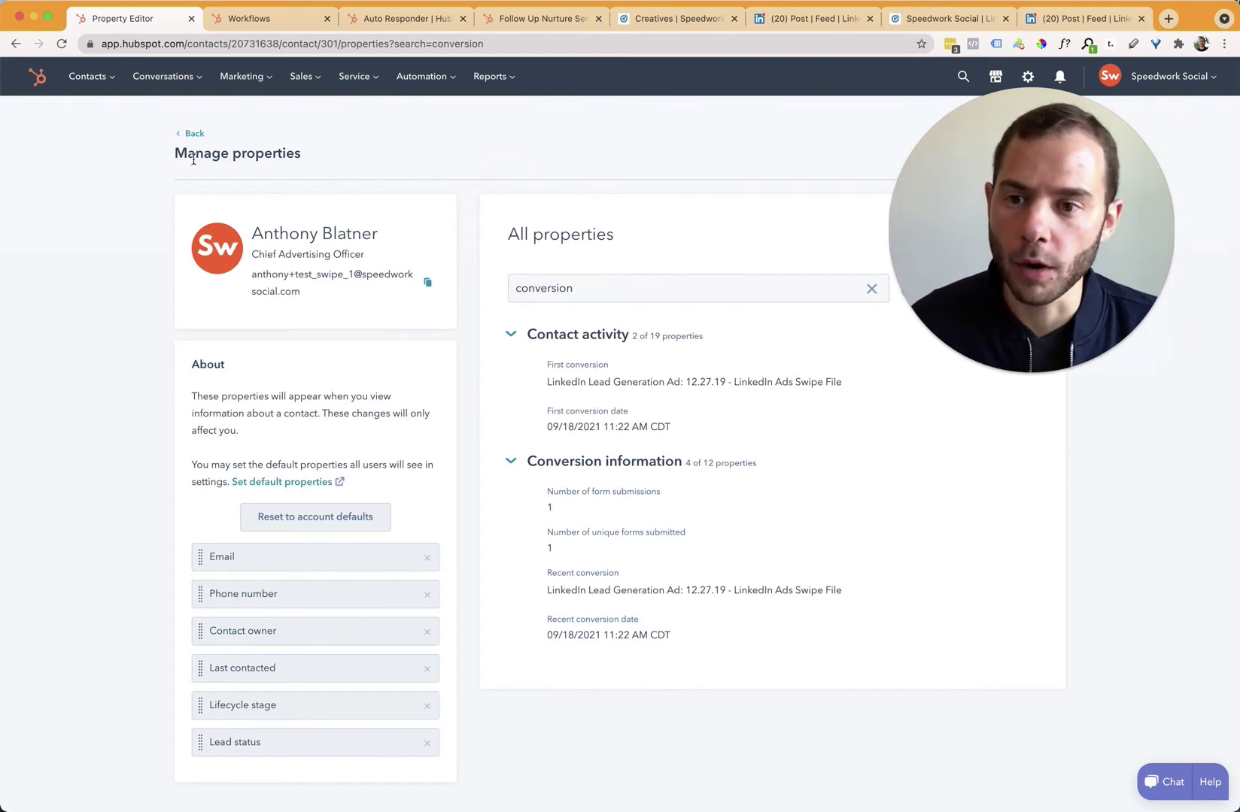
- Switch to the Workflows list showing the Follow Up Nurture Series and Auto Responder workflows
key("ctrl+Tab")
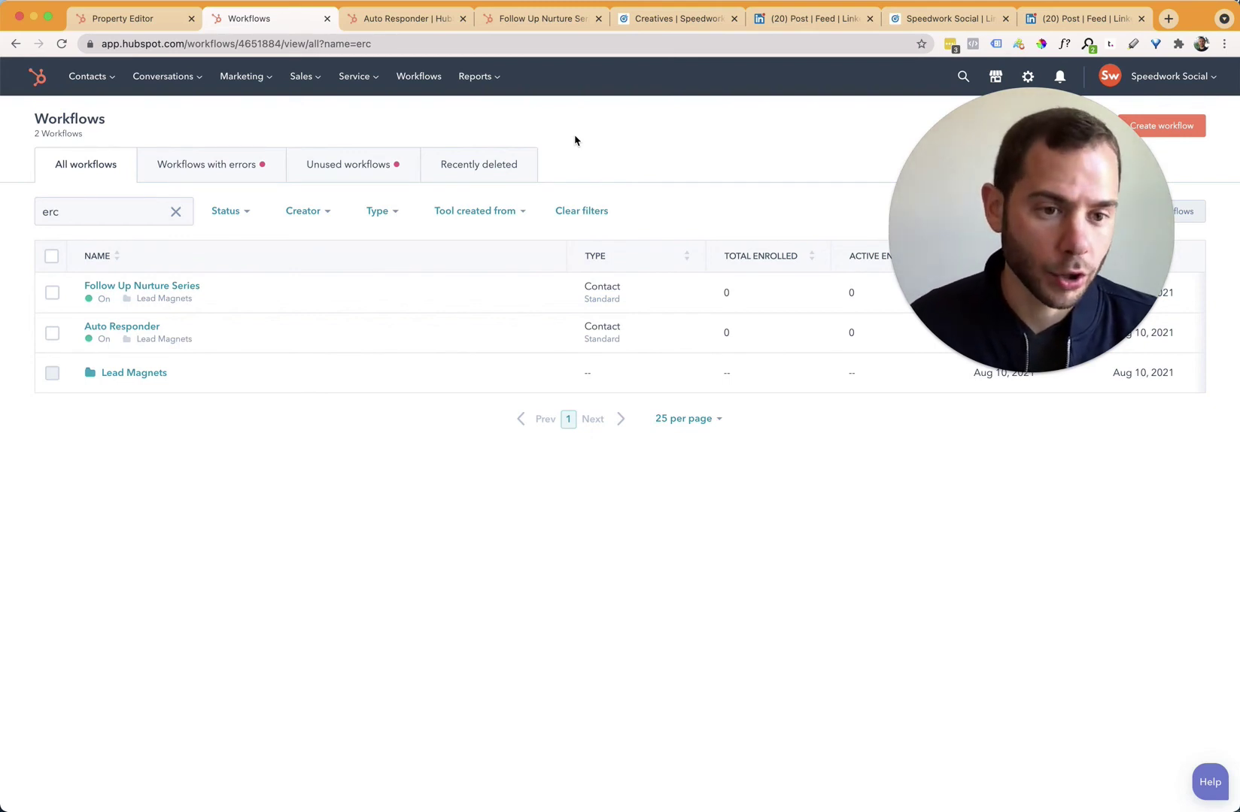
- Switch to the Auto Responder workflow with its Case Study form trigger and 1-minute delay
key("ctrl+Tab")
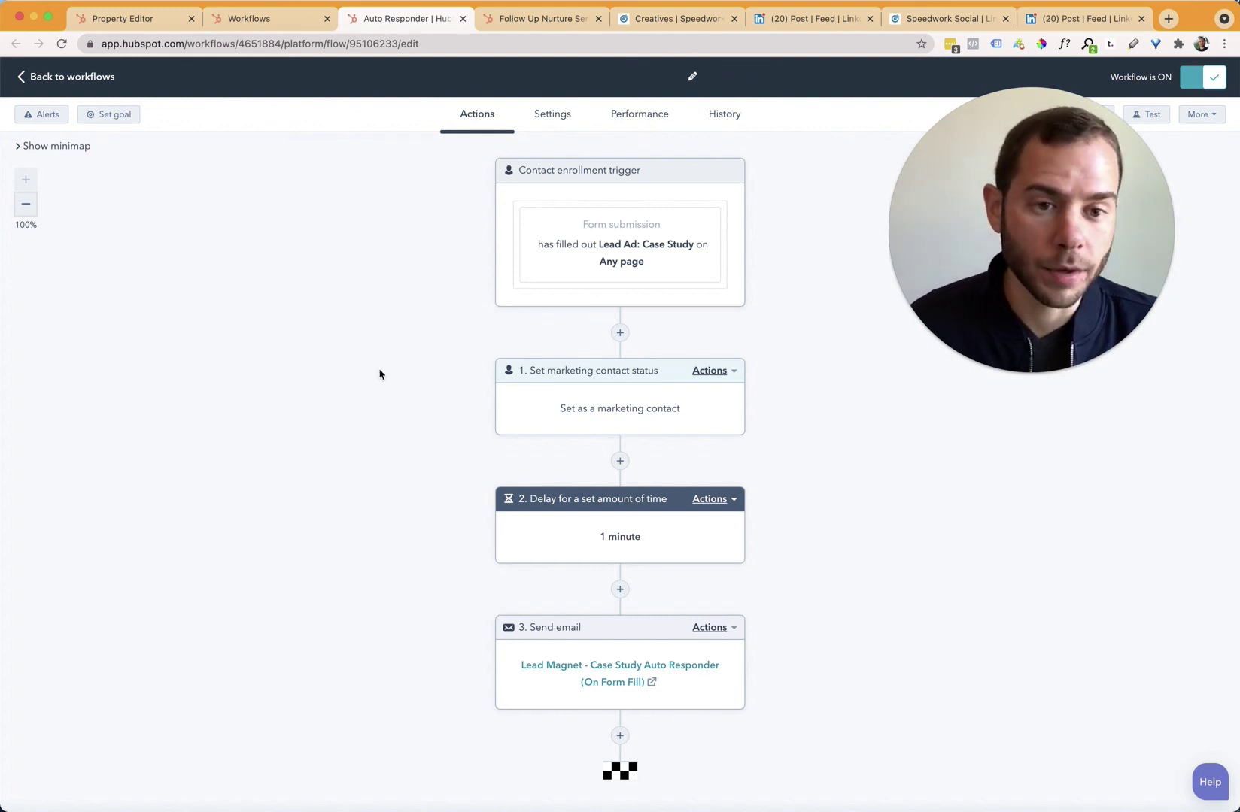
- Review the Follow Up Nurture Series steps: Lead stage, delays, and ERC Lead Magnet nurture emails
key("ctrl+Tab")
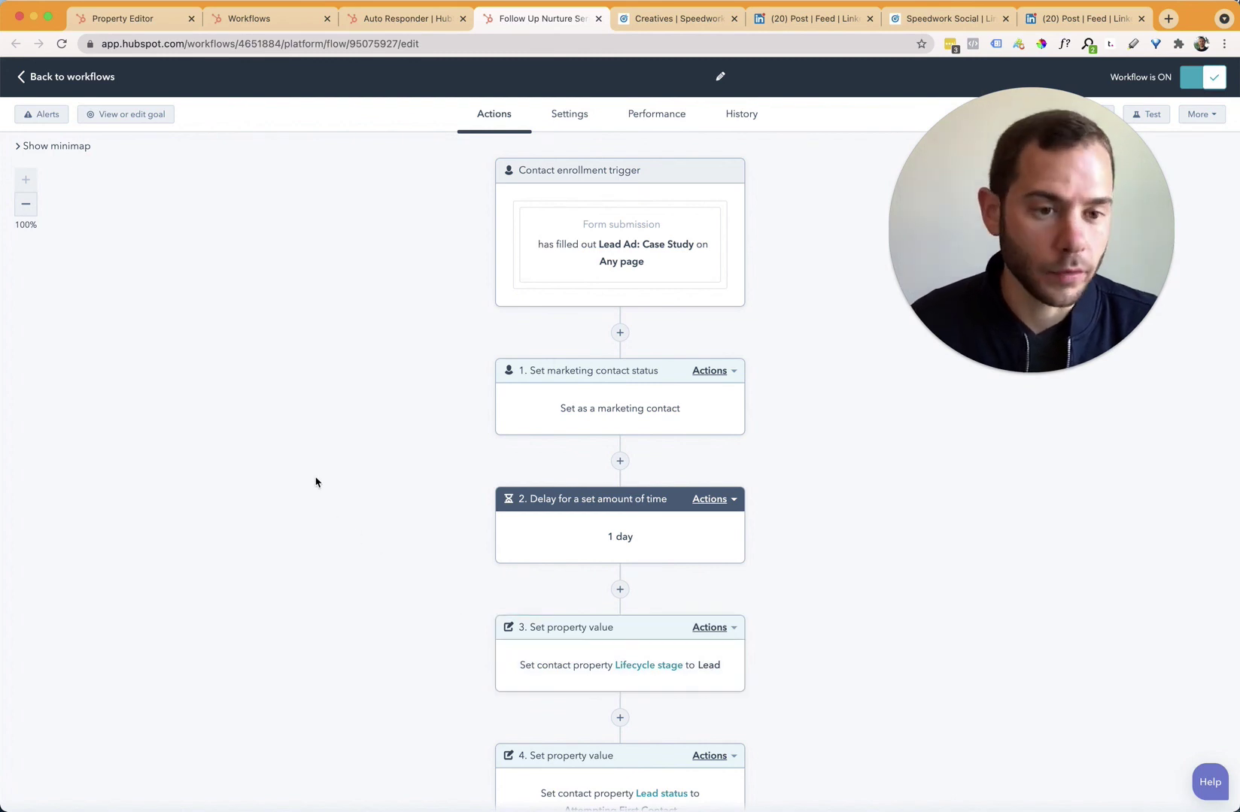
scroll(318, 444, "down", 3)
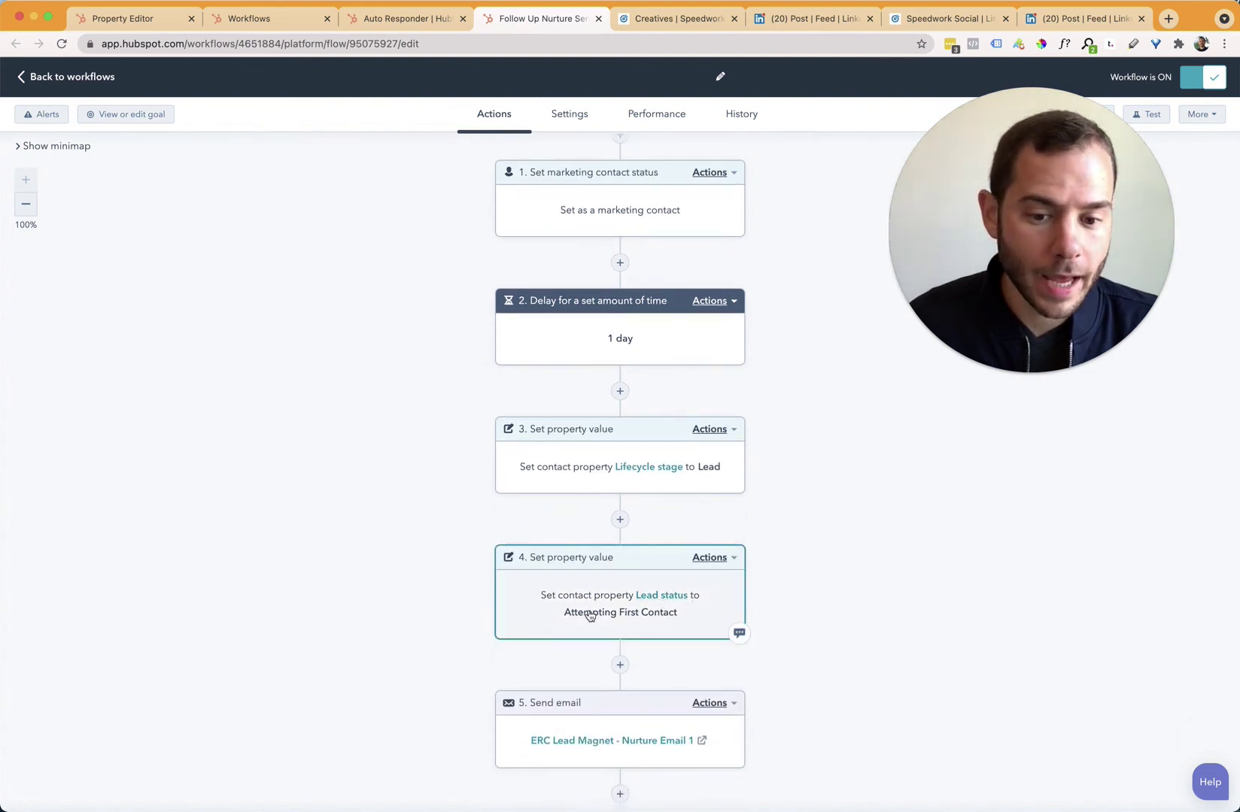
scroll(459, 565, "down", 7)
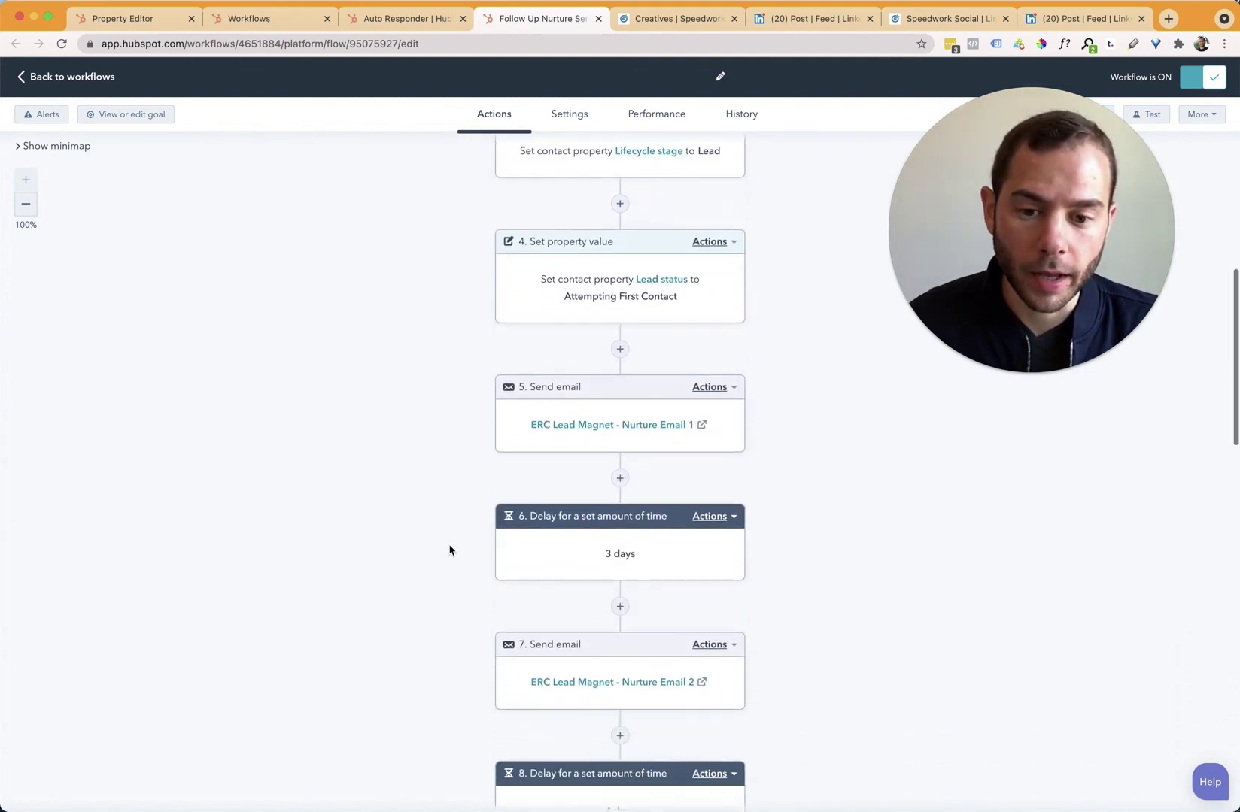
scroll(443, 331, "down", 1)
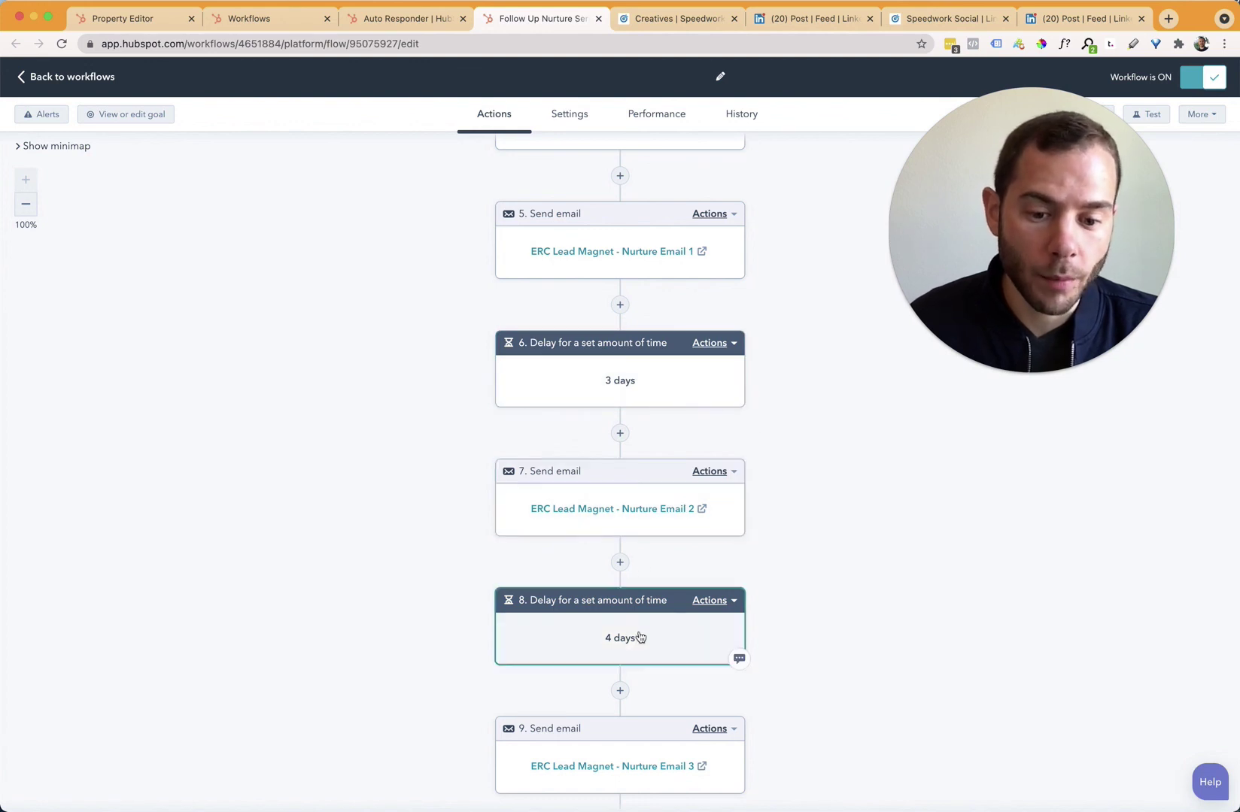
scroll(623, 534, "down", 3)
scroll(623, 535, "down", 3)
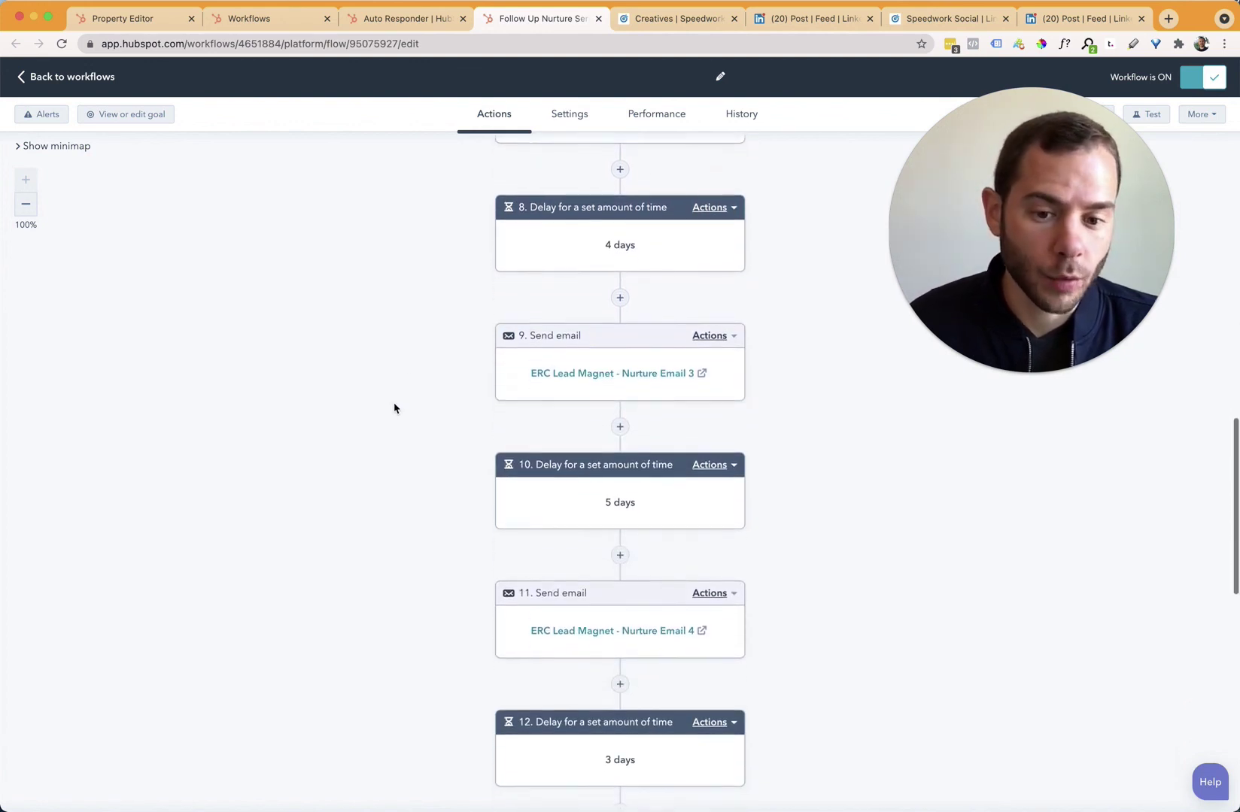
scroll(364, 460, "down", 3)
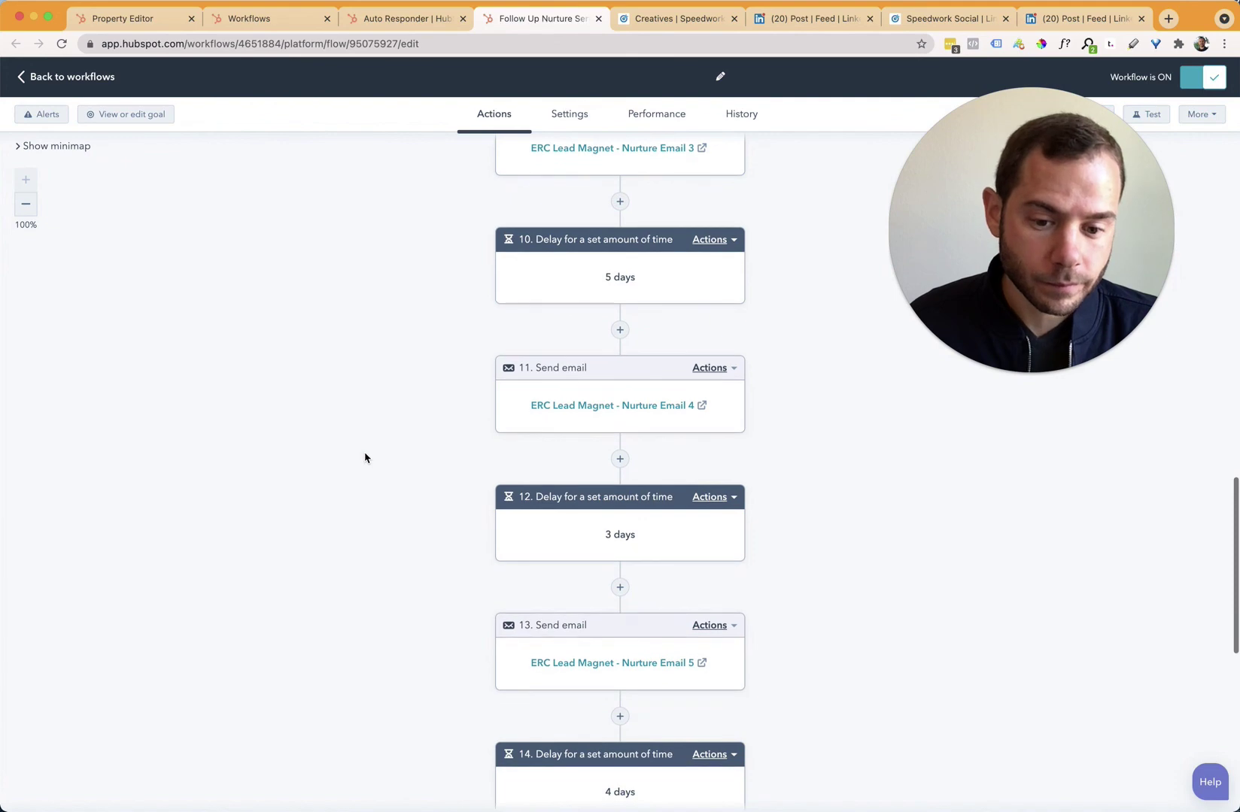
scroll(364, 458, "up", 5)
scroll(365, 458, "up", 15)
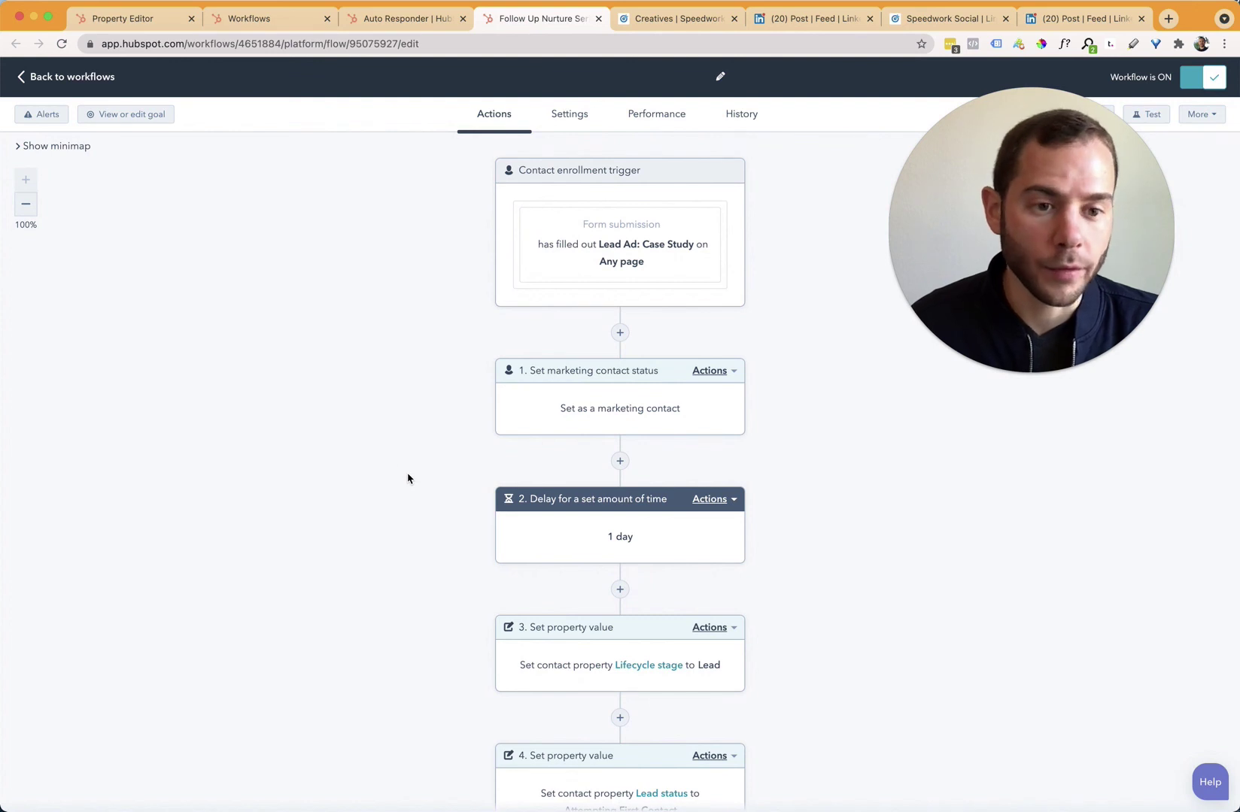
left_click(318, 381)
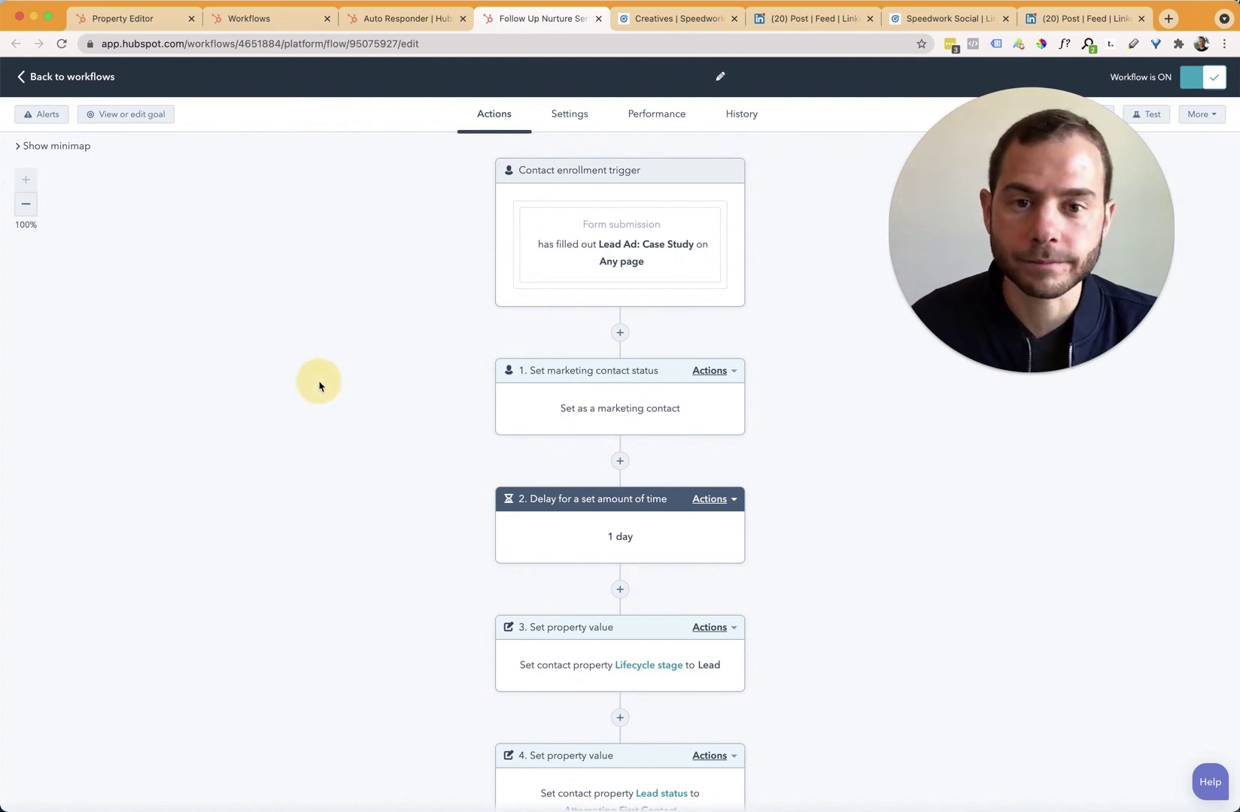
- Cycle past the LinkedIn ad creatives and sponsored post back to the contact's conversion properties
key("ctrl+Tab")
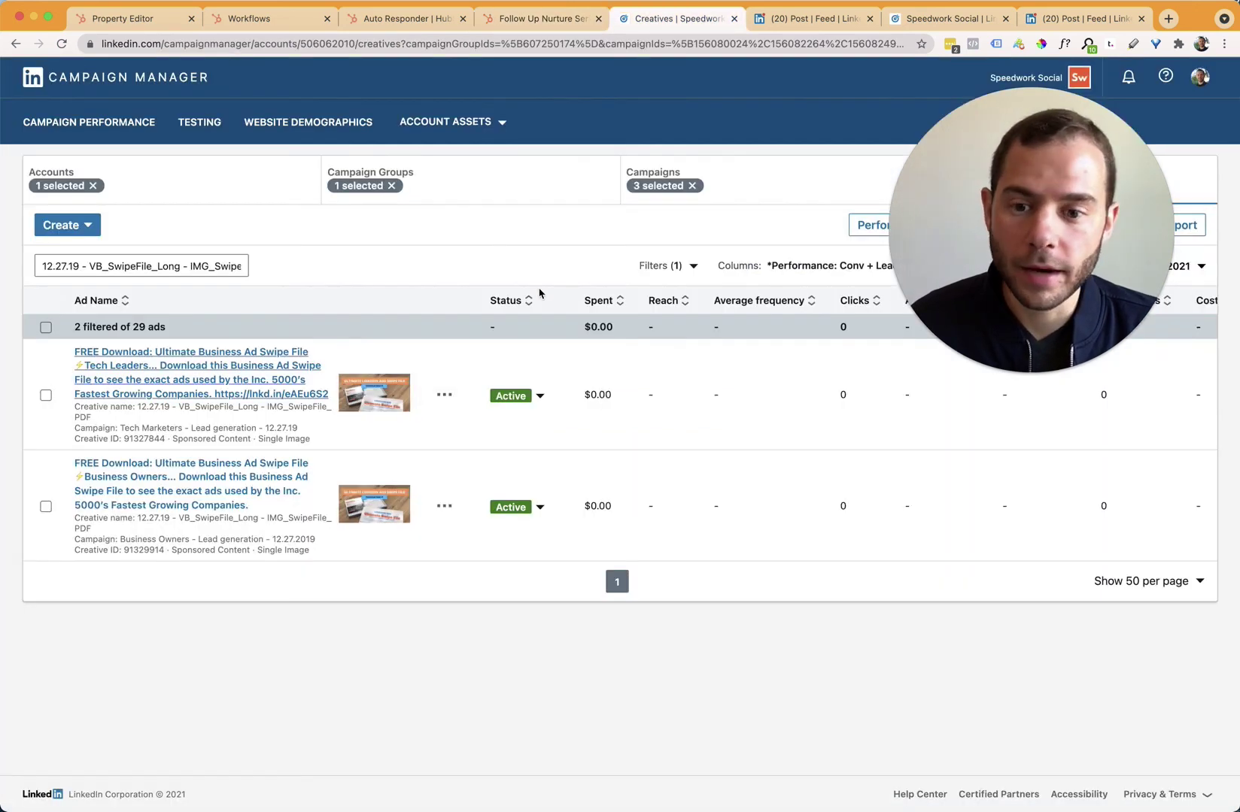
key("ctrl+Tab")
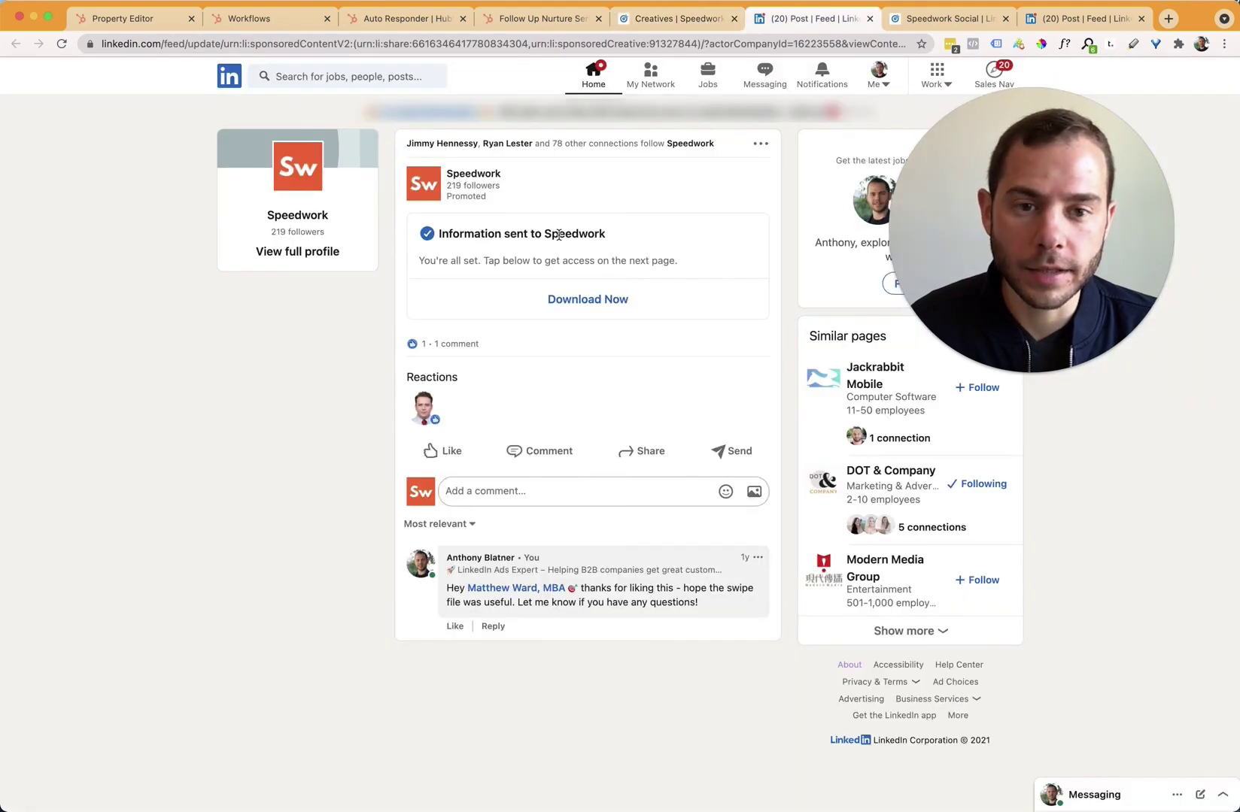
key("ctrl+Tab")
key("ctrl+Tab")
key("ctrl+Tab")
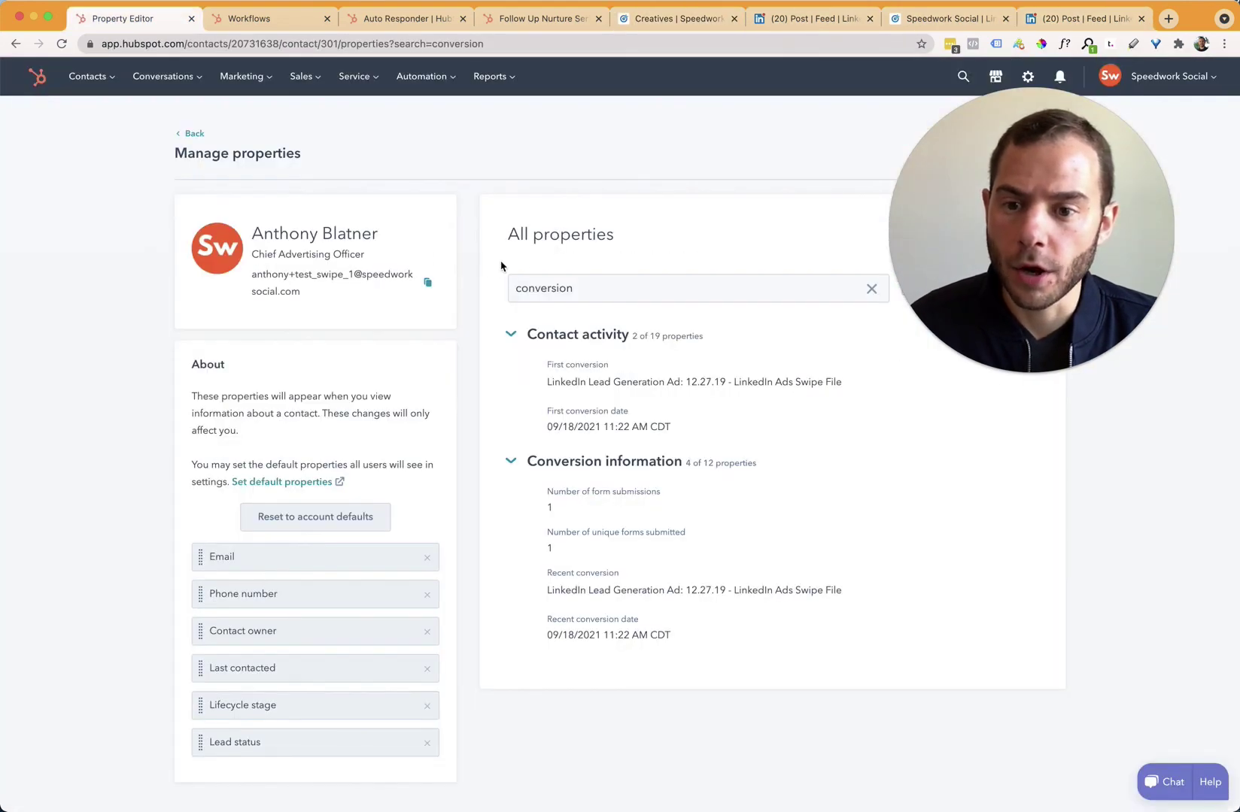